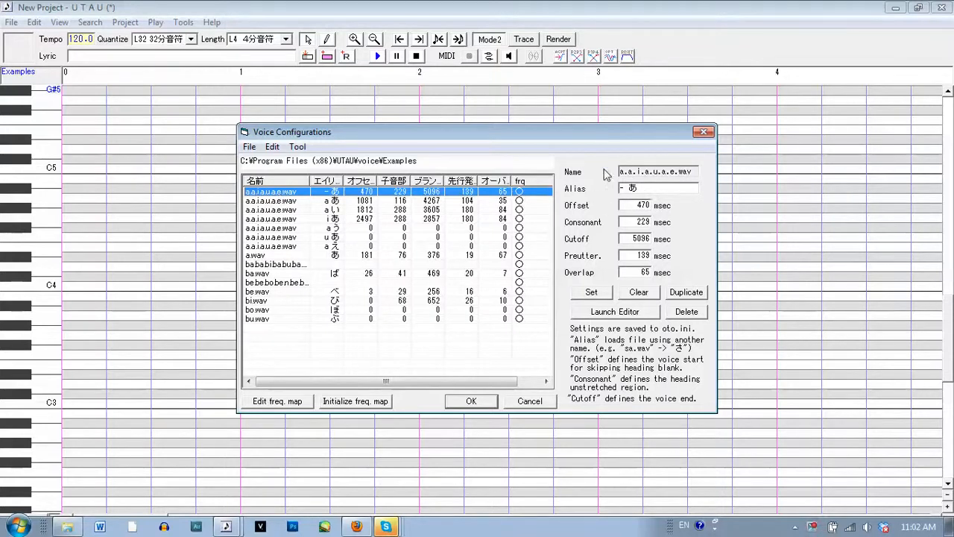
# Open the "- あ" entry of a.a.i.a.u.a.e.wav in the waveform editor, widen it to full width and examine its markers
pyautogui.moveTo(623, 188); pyautogui.dragTo(610, 187)
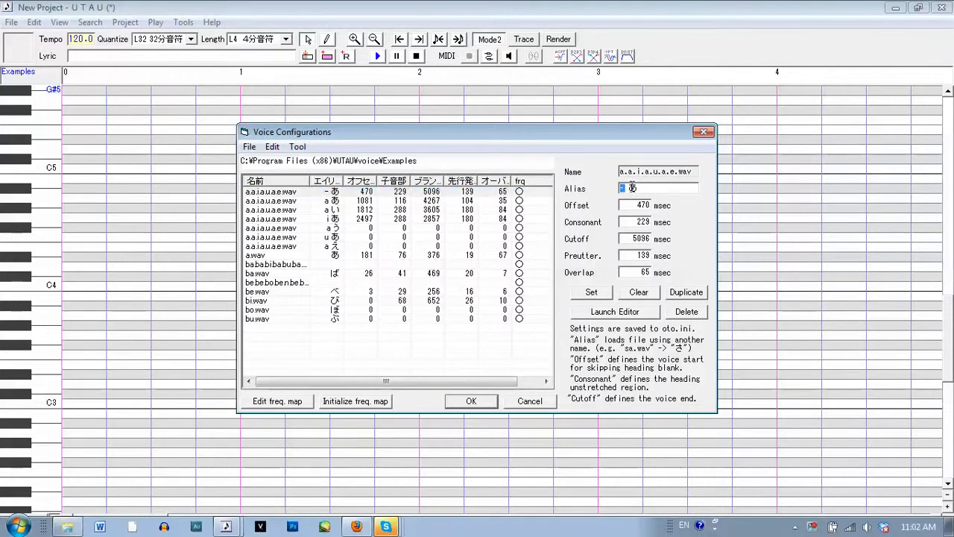
pyautogui.write('-')
pyautogui.click(608, 312)
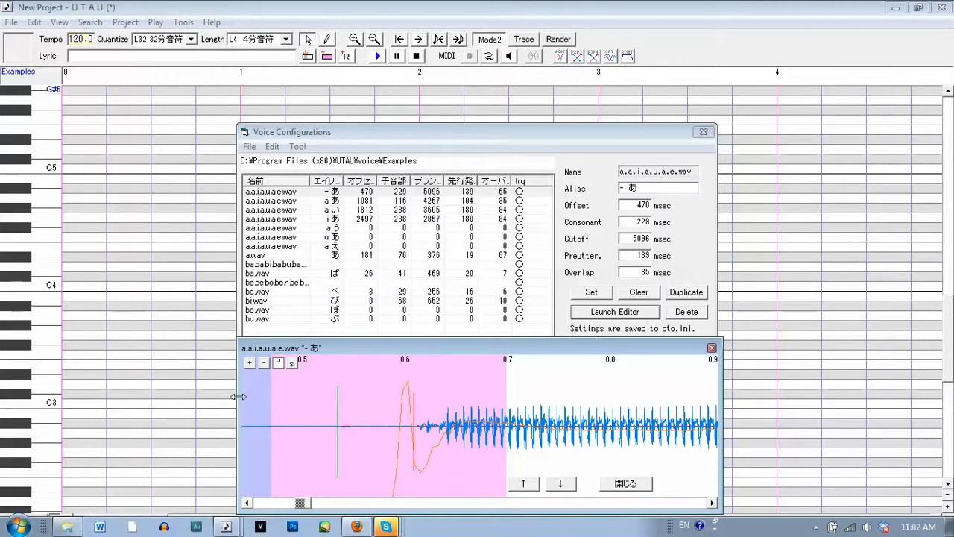
pyautogui.moveTo(239, 397); pyautogui.dragTo(0, 397)
pyautogui.moveTo(722, 395); pyautogui.dragTo(951, 395)
pyautogui.moveTo(62, 507); pyautogui.dragTo(154, 507)
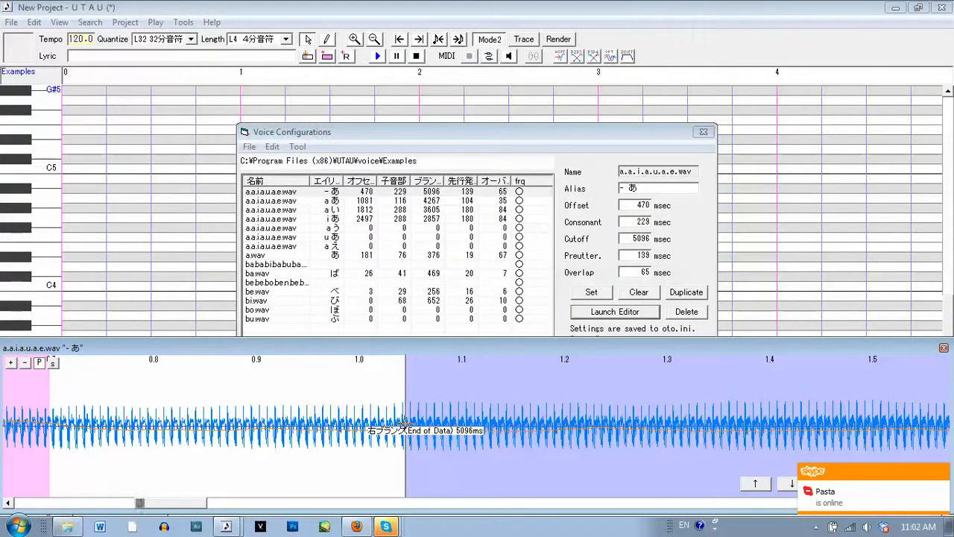
pyautogui.moveTo(188, 504); pyautogui.dragTo(144, 504)
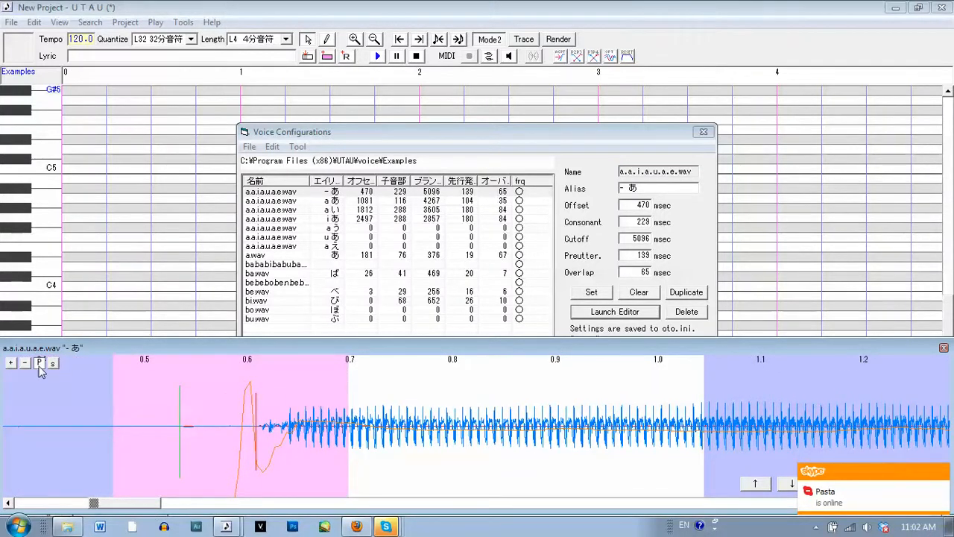
pyautogui.click(934, 472)
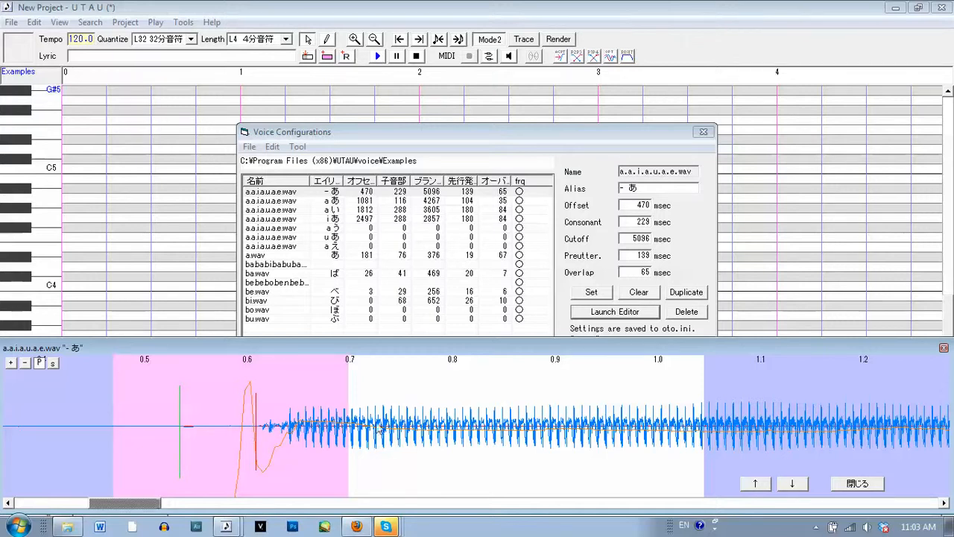
# Examine the marker placement of the "a あ" and "a い" entries, and close the waveform editor
pyautogui.click(791, 482)
pyautogui.moveTo(236, 504); pyautogui.dragTo(218, 465)
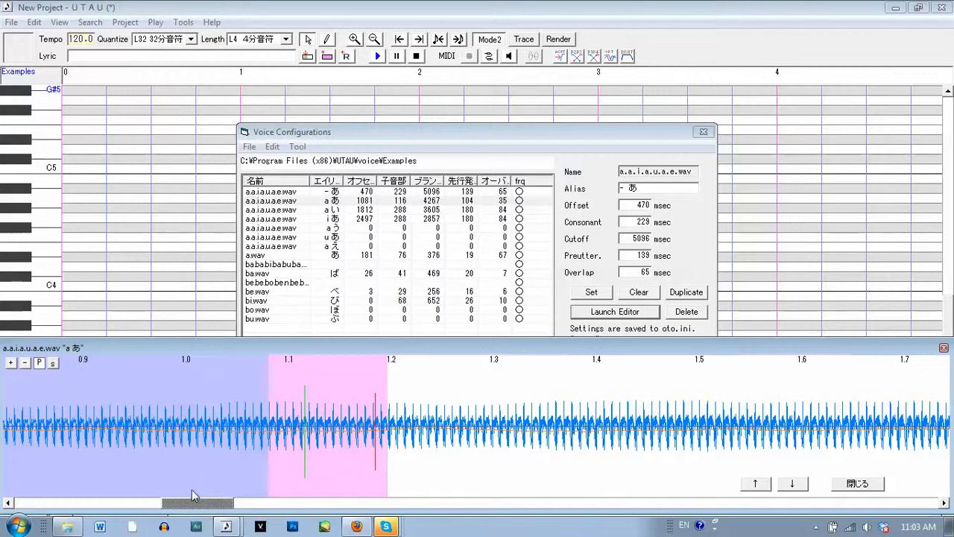
pyautogui.moveTo(198, 507); pyautogui.dragTo(242, 503)
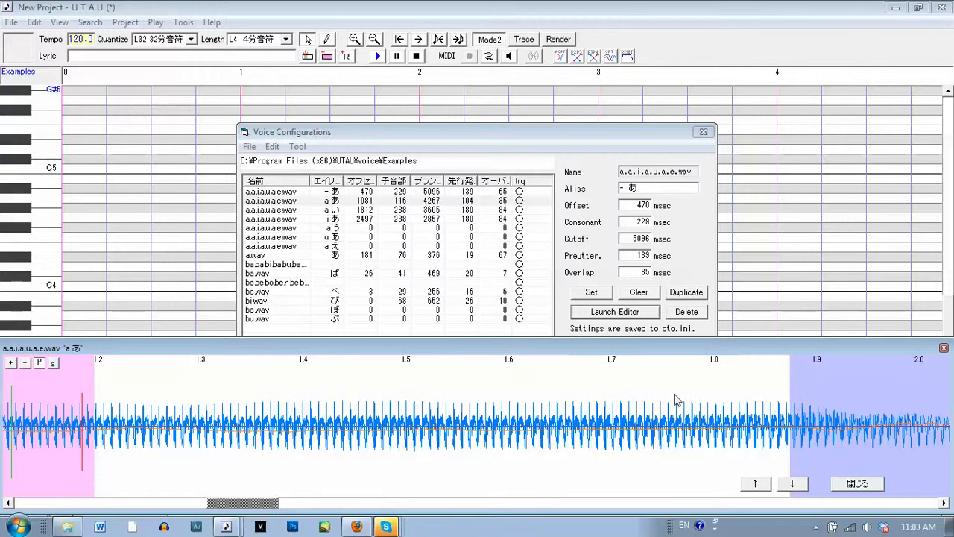
pyautogui.click(792, 485)
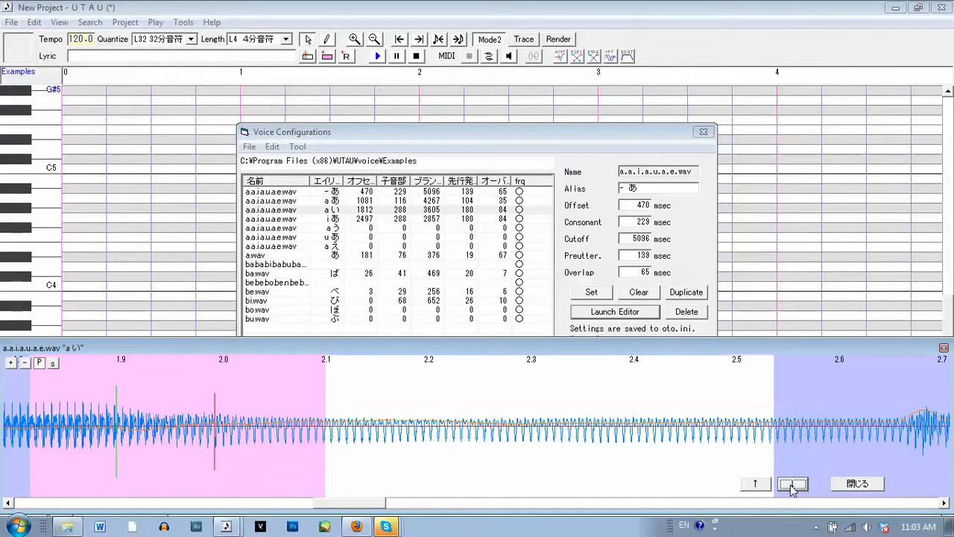
pyautogui.click(859, 485)
# Assign the alias "- ば" to the ba.ba.bi.ba.bu.ba.be.wav entry
pyautogui.click(261, 264)
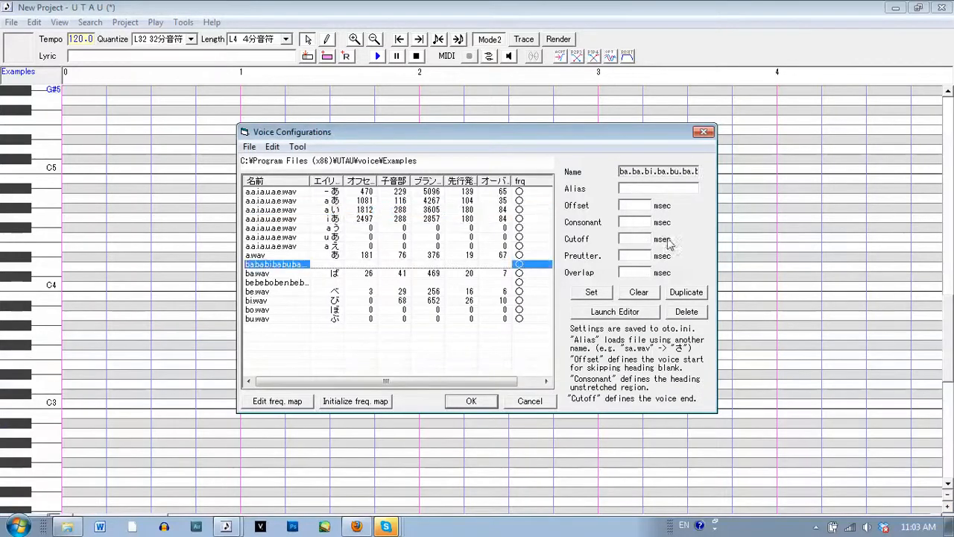
pyautogui.click(642, 188)
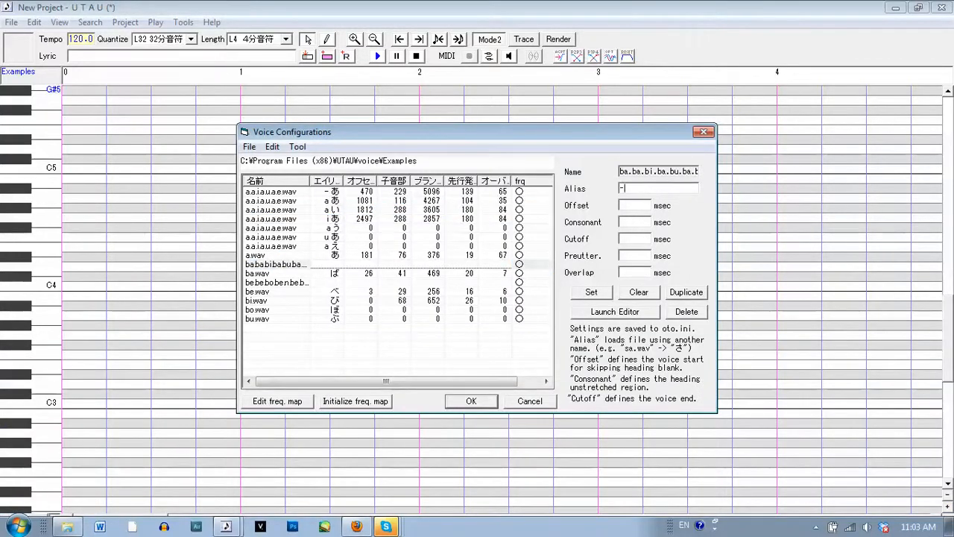
pyautogui.hotkey('alt', 'shift')
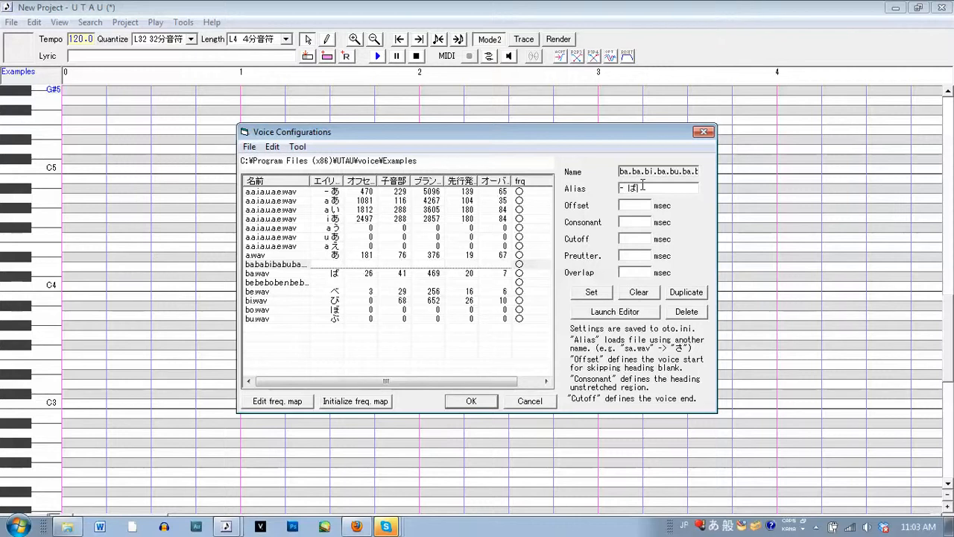
pyautogui.hotkey('alt', 'shift')
pyautogui.click(599, 295)
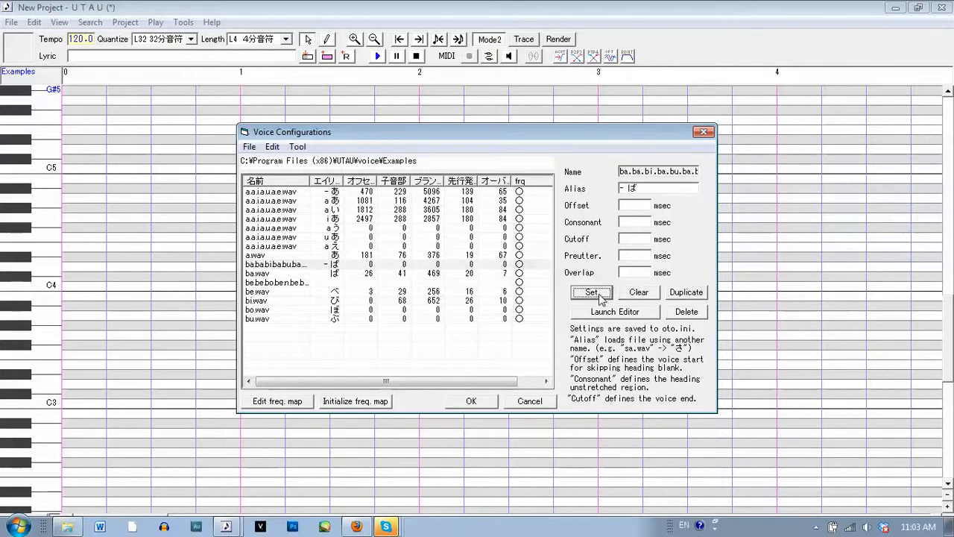
# Open the "- ば" entry in a full-width waveform editor and set its offset to 301 ms and consonant to 358 ms
pyautogui.click(598, 312)
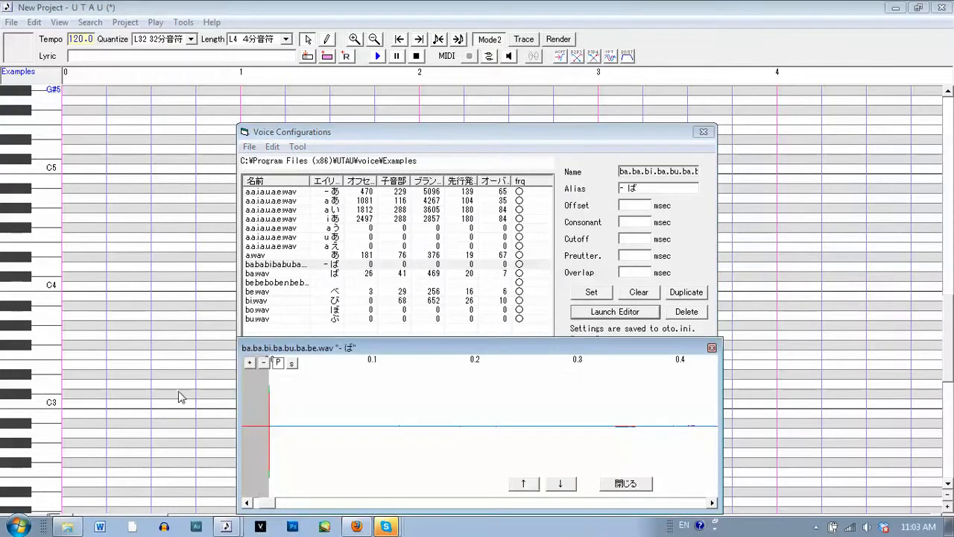
pyautogui.moveTo(237, 390); pyautogui.dragTo(2, 389)
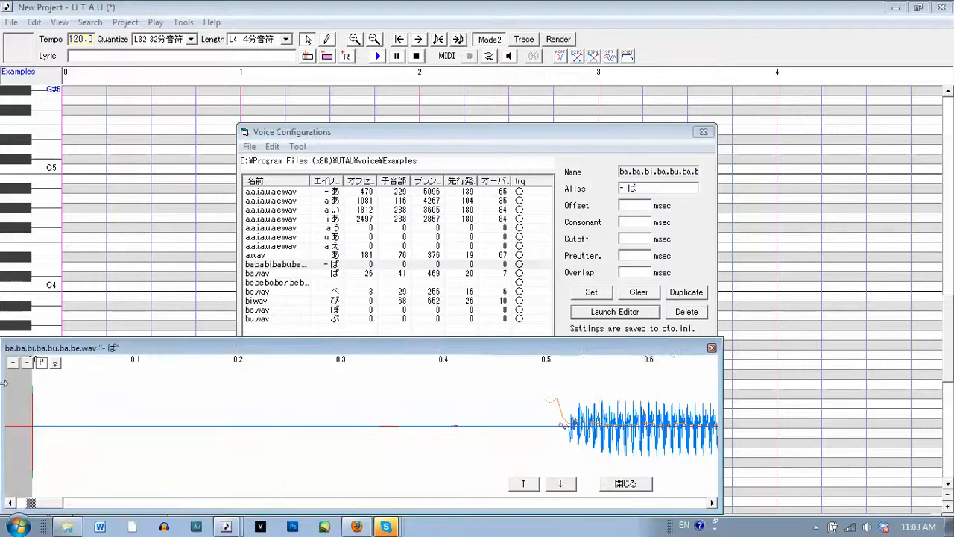
pyautogui.moveTo(719, 387); pyautogui.dragTo(950, 389)
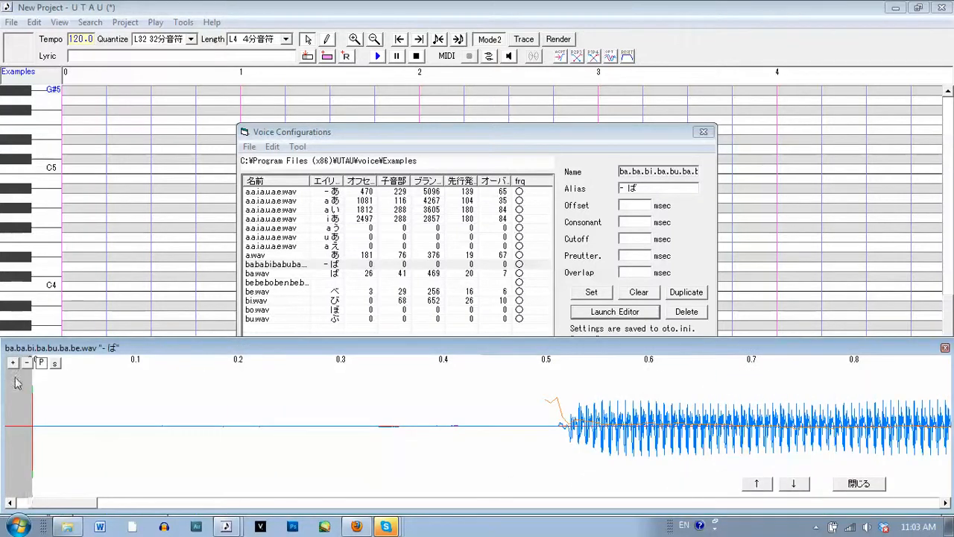
pyautogui.moveTo(34, 372); pyautogui.dragTo(94, 373)
pyautogui.moveTo(33, 376)
pyautogui.mouseDown()
pyautogui.moveTo(398, 380)
pyautogui.moveTo(394, 388)
pyautogui.mouseUp()
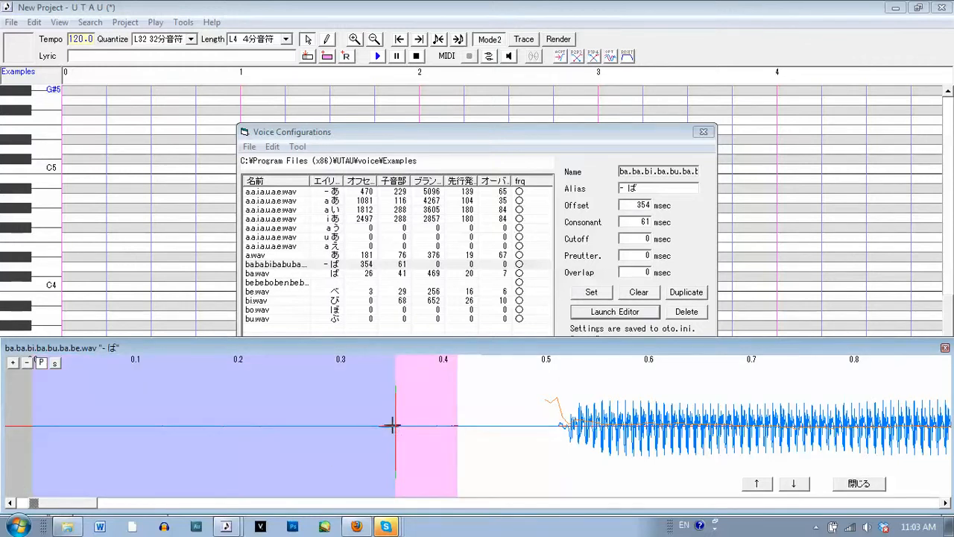
pyautogui.click(761, 397)
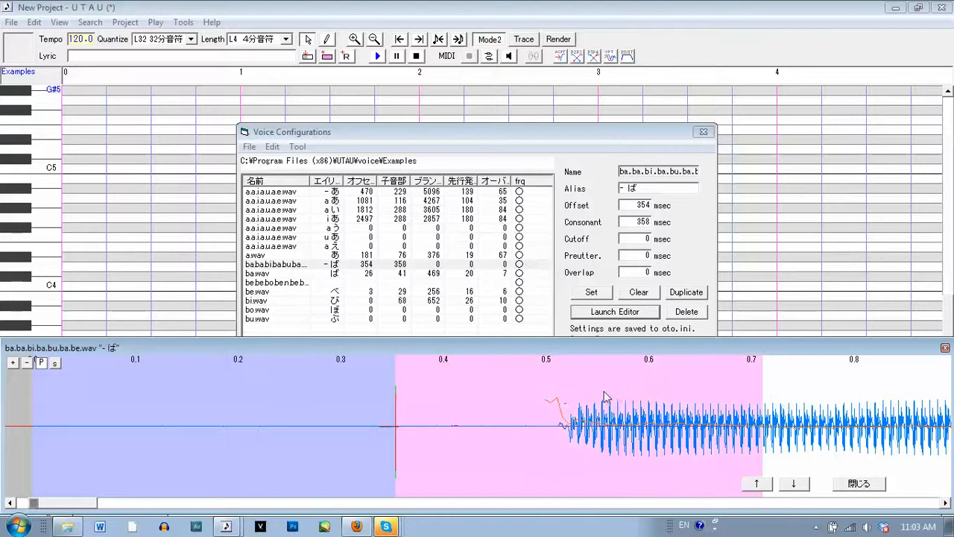
pyautogui.click(341, 373)
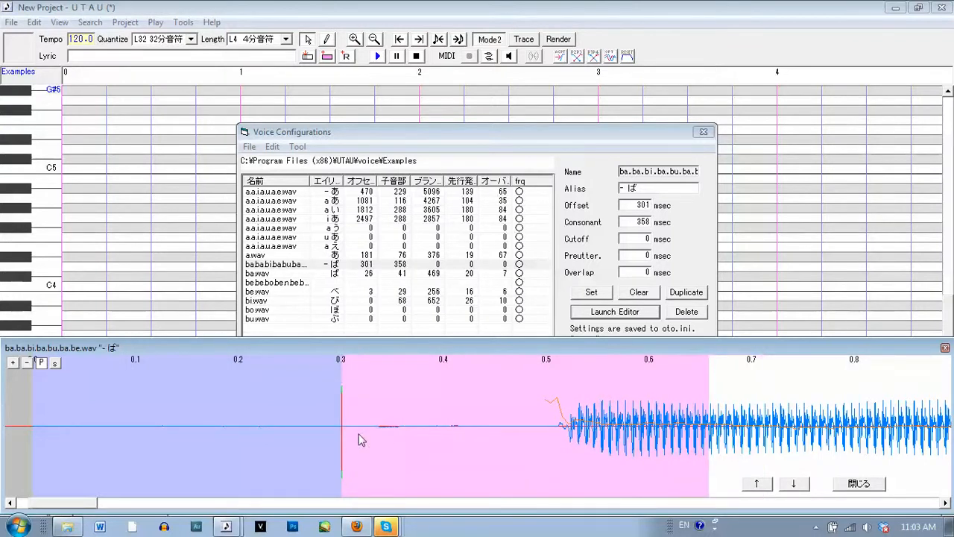
# Show the spectrogram and place the "- ば" cutoff near the end of the recording at 849 ms
pyautogui.click(28, 362)
pyautogui.click(54, 364)
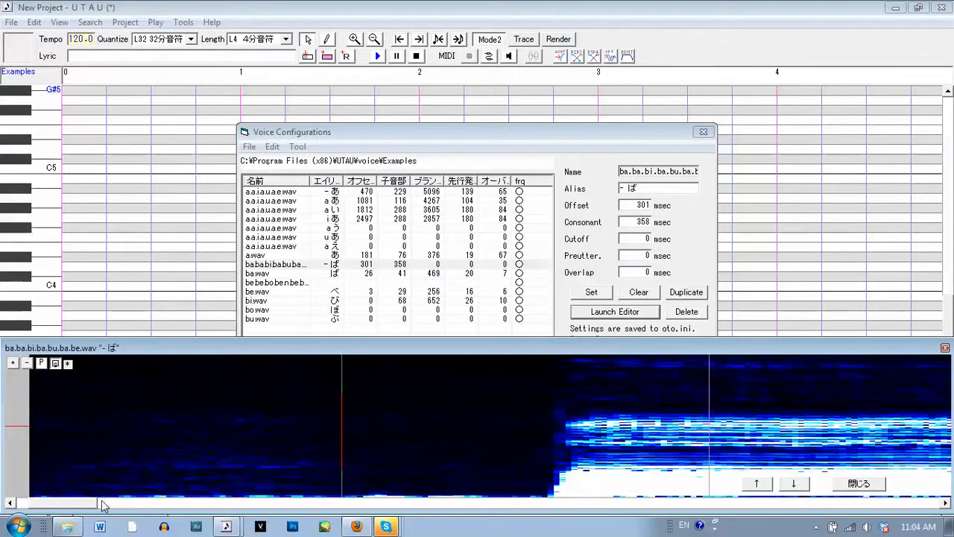
pyautogui.moveTo(64, 507); pyautogui.dragTo(873, 509)
pyautogui.click(934, 504)
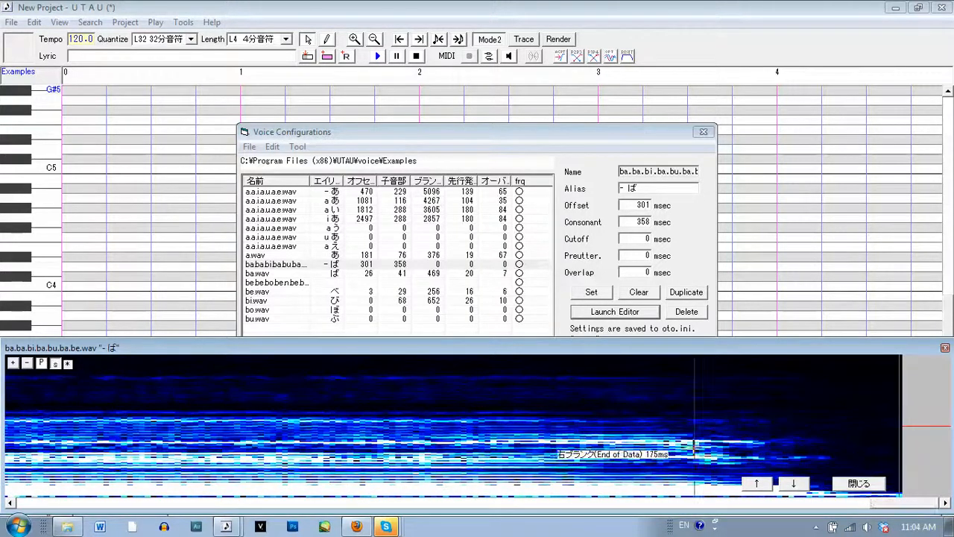
pyautogui.click(59, 438)
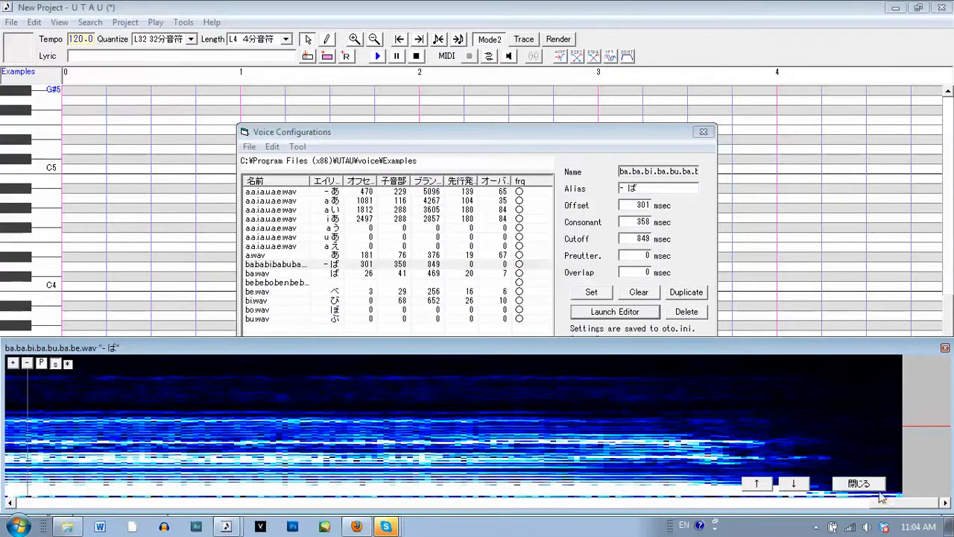
# Move the "- ば" cutoff back in stages toward the beginning of the recording, to 3284 ms
pyautogui.moveTo(855, 509); pyautogui.dragTo(801, 506)
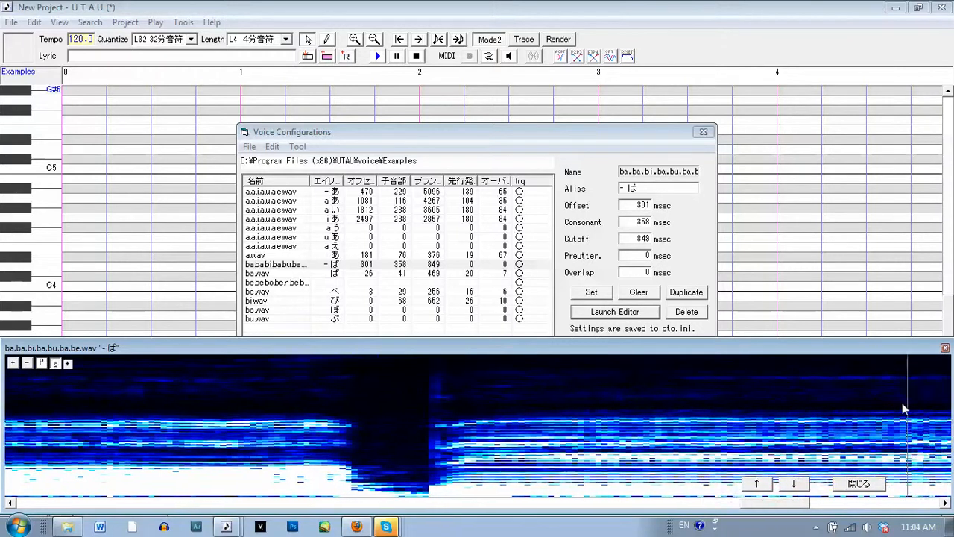
pyautogui.moveTo(903, 409)
pyautogui.mouseDown()
pyautogui.moveTo(284, 407)
pyautogui.moveTo(13, 421)
pyautogui.mouseUp()
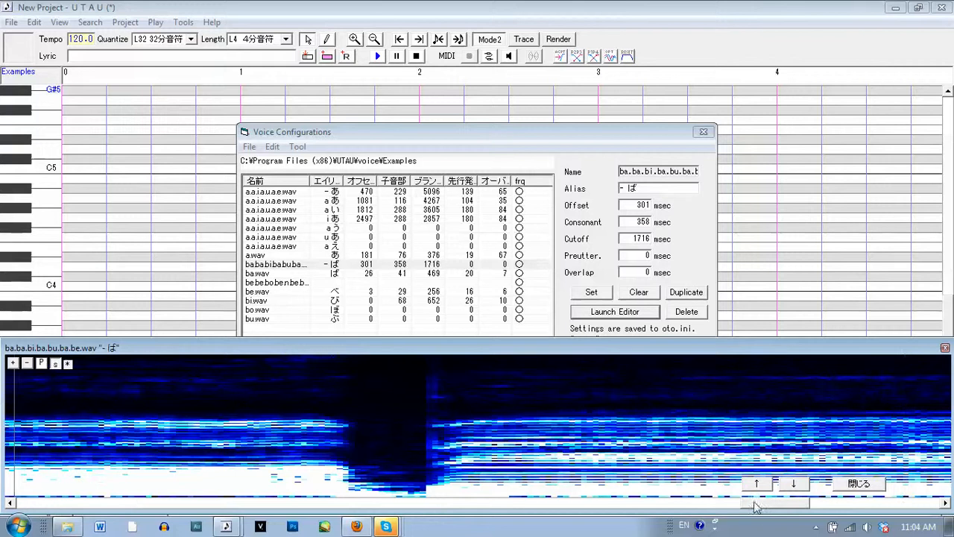
pyautogui.moveTo(749, 505); pyautogui.dragTo(631, 504)
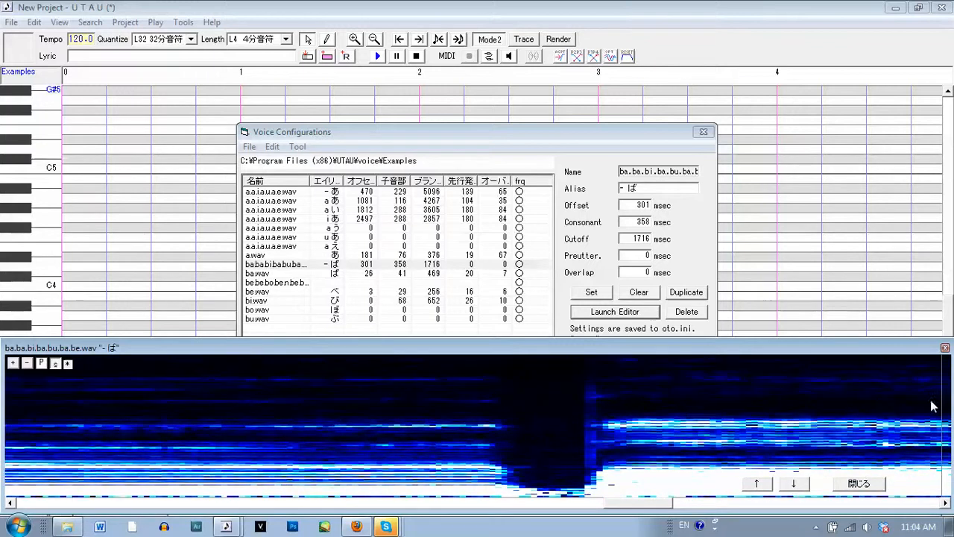
pyautogui.moveTo(937, 406)
pyautogui.mouseDown()
pyautogui.moveTo(188, 397)
pyautogui.moveTo(6, 404)
pyautogui.mouseUp()
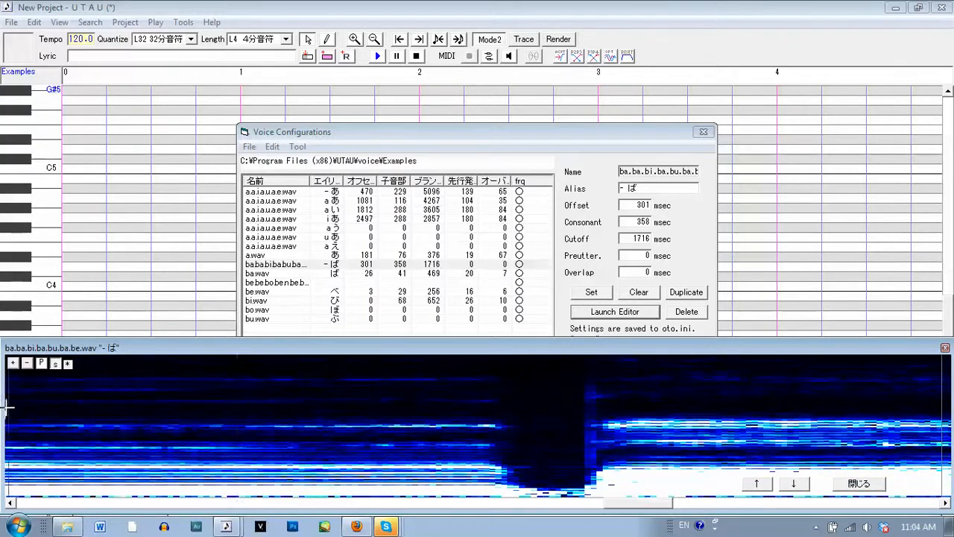
pyautogui.moveTo(626, 509); pyautogui.dragTo(530, 500)
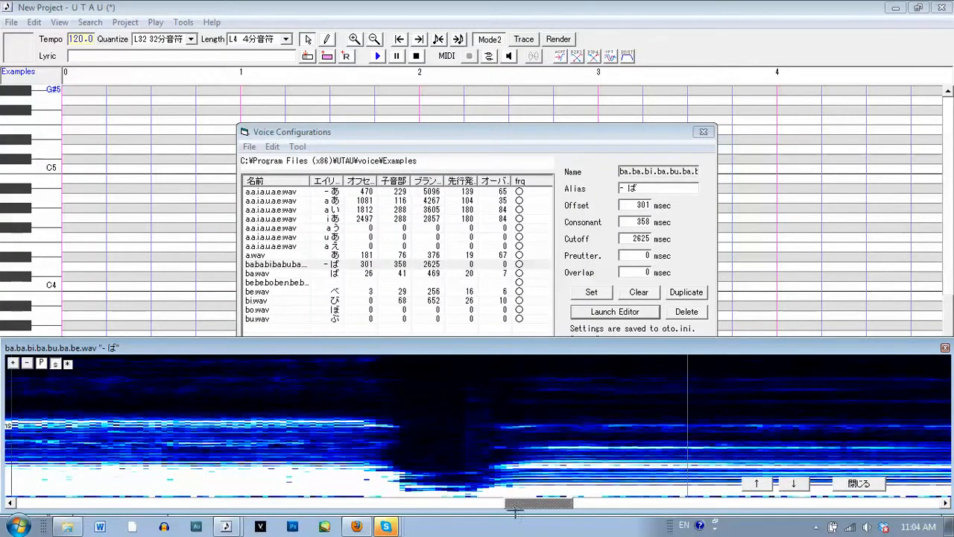
pyautogui.press('F5')
pyautogui.moveTo(536, 502); pyautogui.dragTo(406, 494)
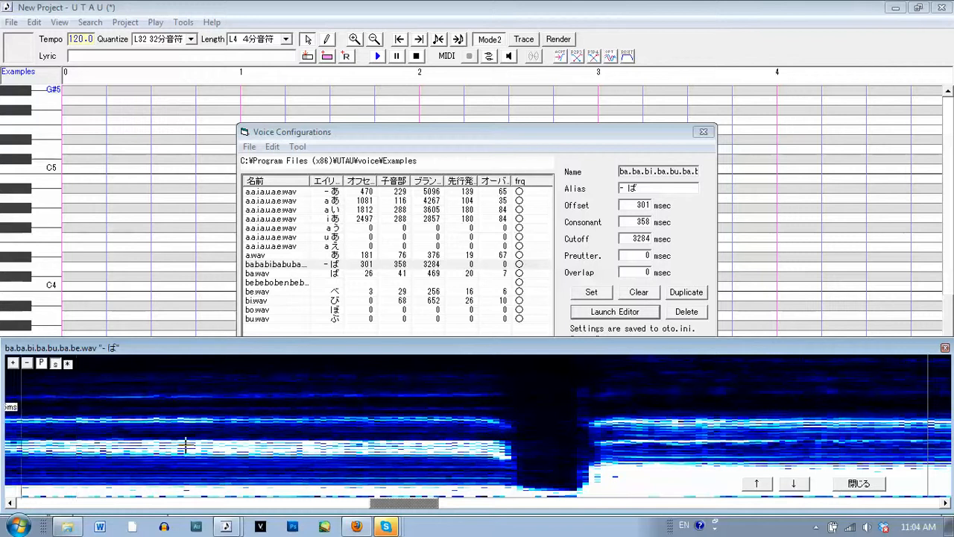
# Move the "- ば" cutoff back into the first "ba" syllable's vowel, at 5405 ms
pyautogui.moveTo(395, 506); pyautogui.dragTo(292, 495)
pyautogui.click(945, 502)
pyautogui.moveTo(843, 395); pyautogui.dragTo(29, 406)
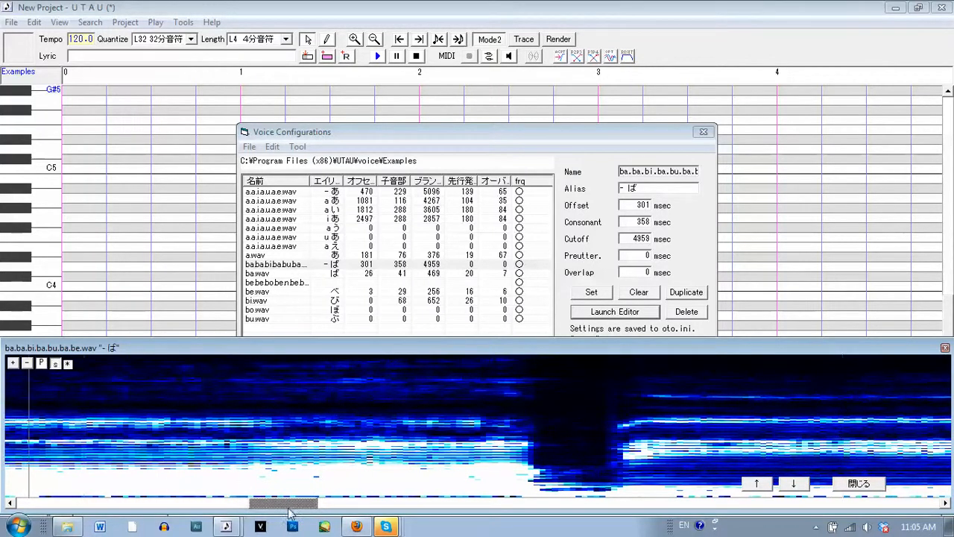
pyautogui.moveTo(286, 505); pyautogui.dragTo(133, 498)
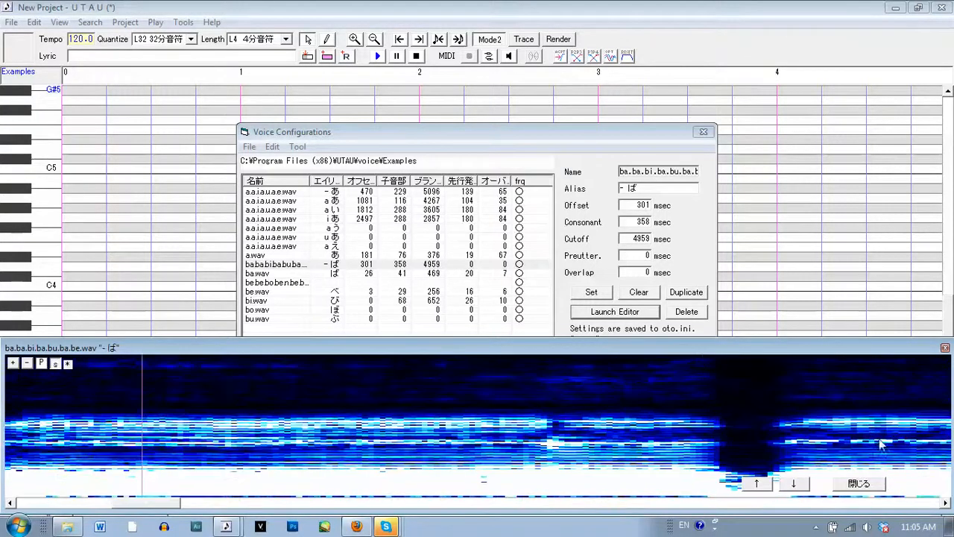
pyautogui.moveTo(146, 507); pyautogui.dragTo(158, 507)
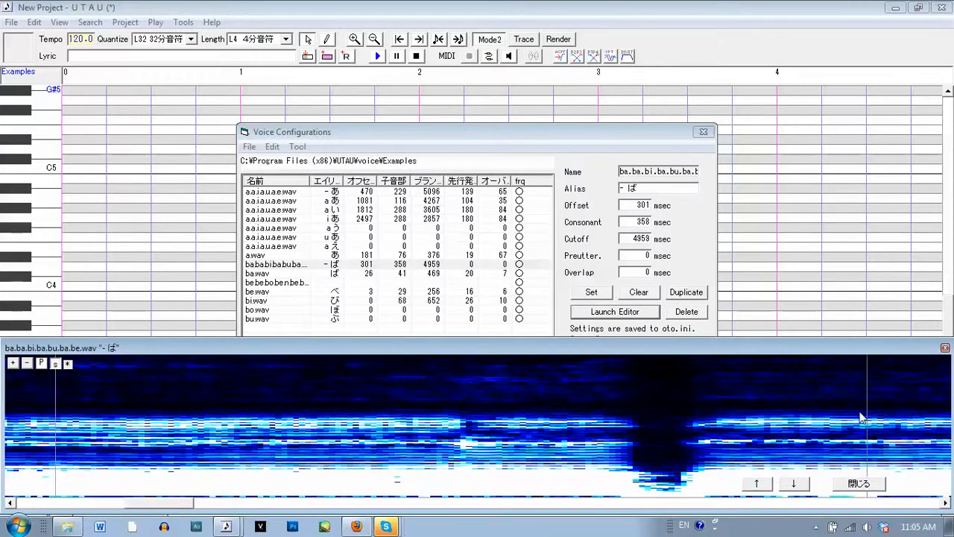
pyautogui.moveTo(862, 401); pyautogui.dragTo(410, 406)
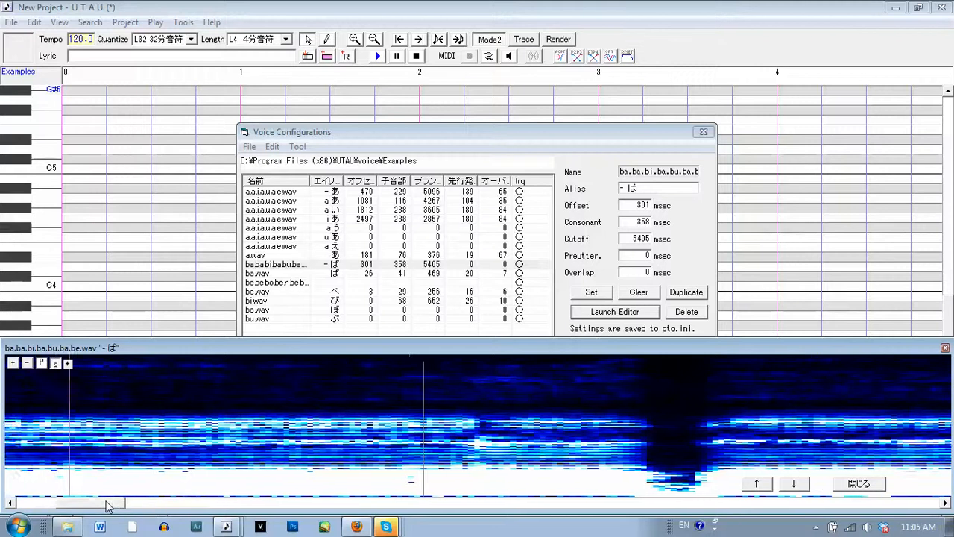
# Set the "- ば" preutterance to 217 ms at the start of the sound and its overlap to 99 ms
pyautogui.click(106, 506)
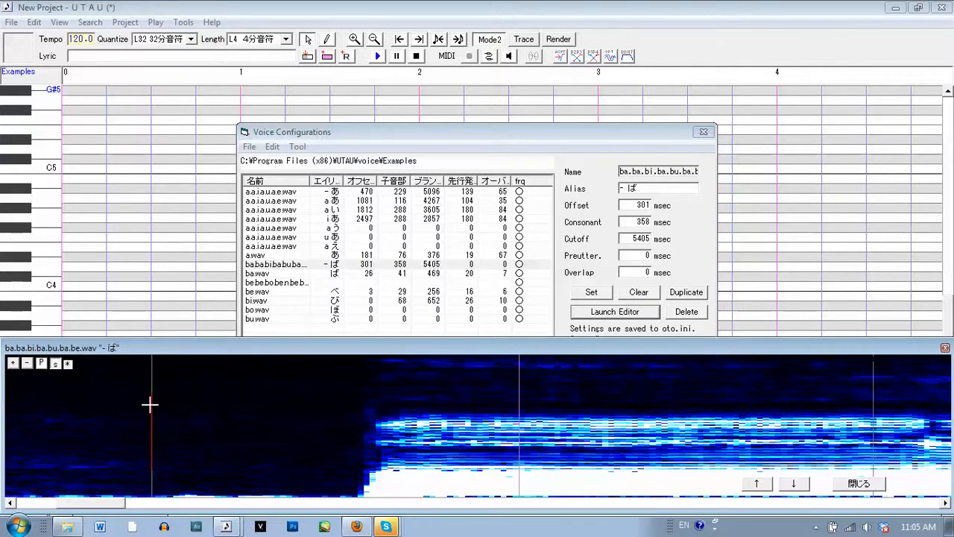
pyautogui.moveTo(151, 402); pyautogui.dragTo(374, 396)
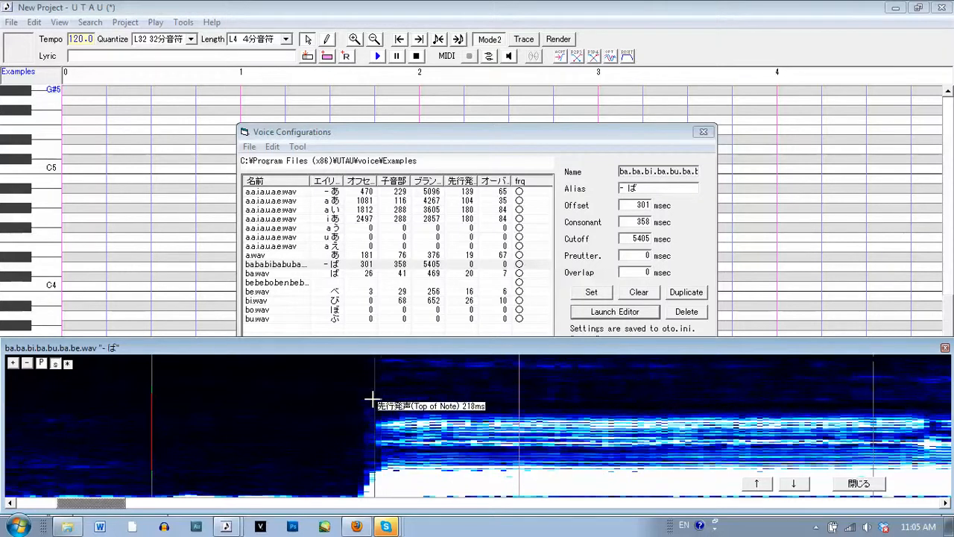
pyautogui.click(64, 363)
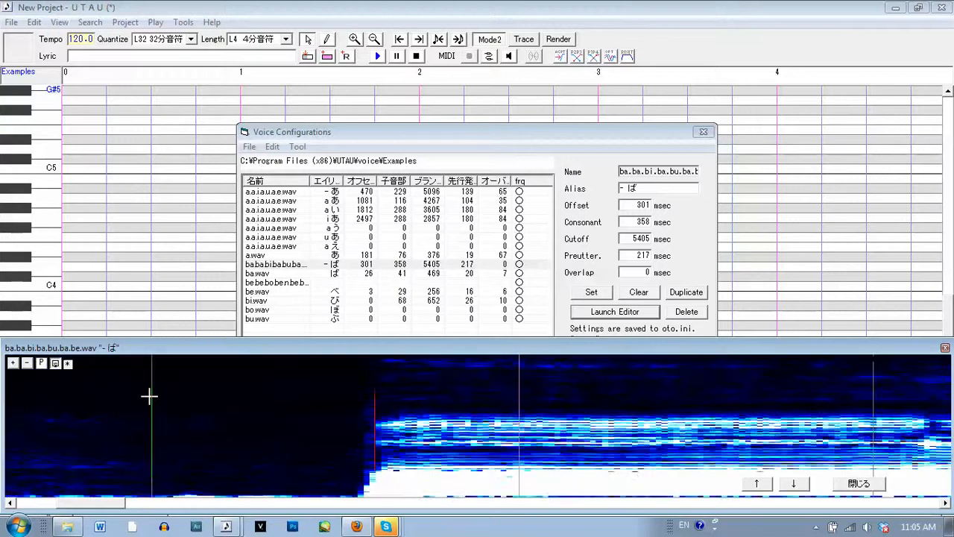
pyautogui.moveTo(149, 397); pyautogui.dragTo(252, 389)
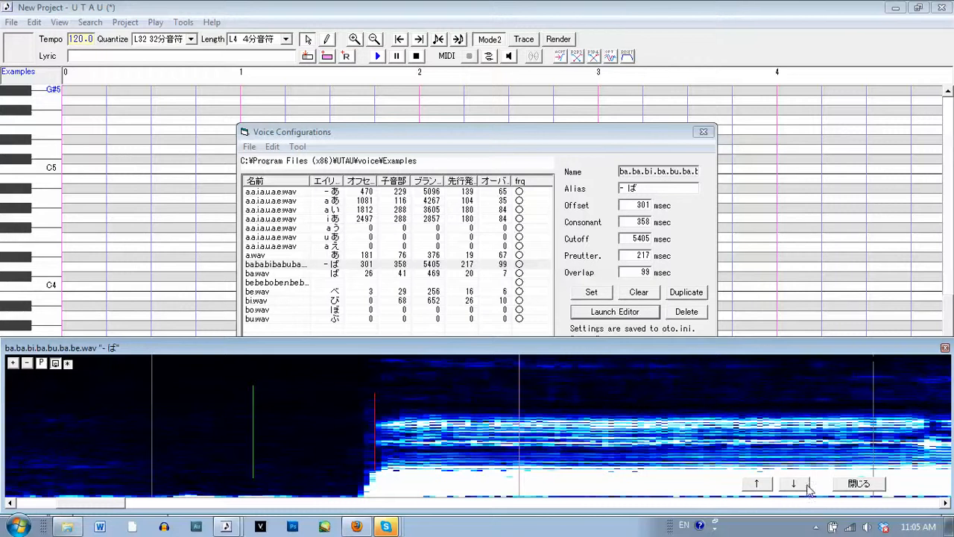
# Duplicate the "- ば" entry of ba.ba.bi.ba.bu.ba.be.wav and set the copy's alias to "a ば"
pyautogui.click(845, 489)
pyautogui.click(690, 295)
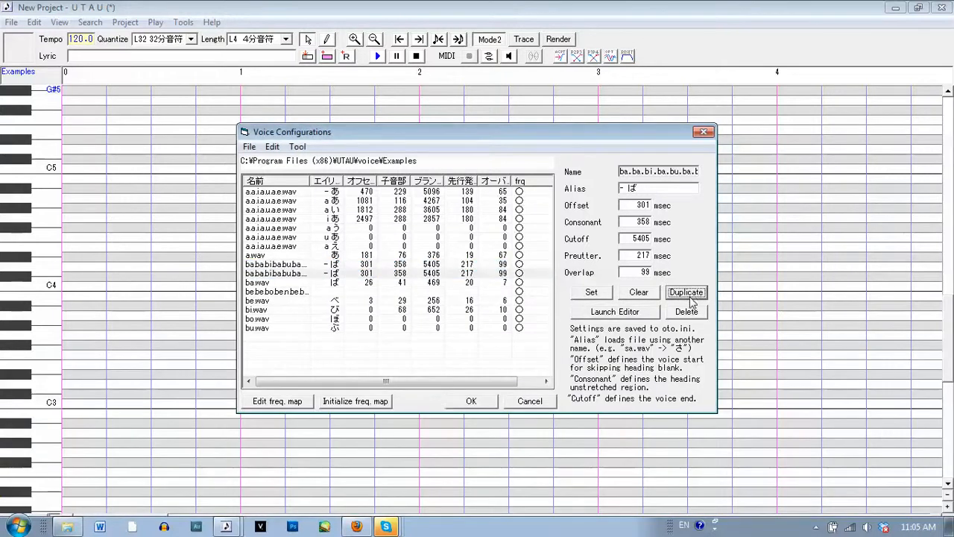
pyautogui.click(649, 192)
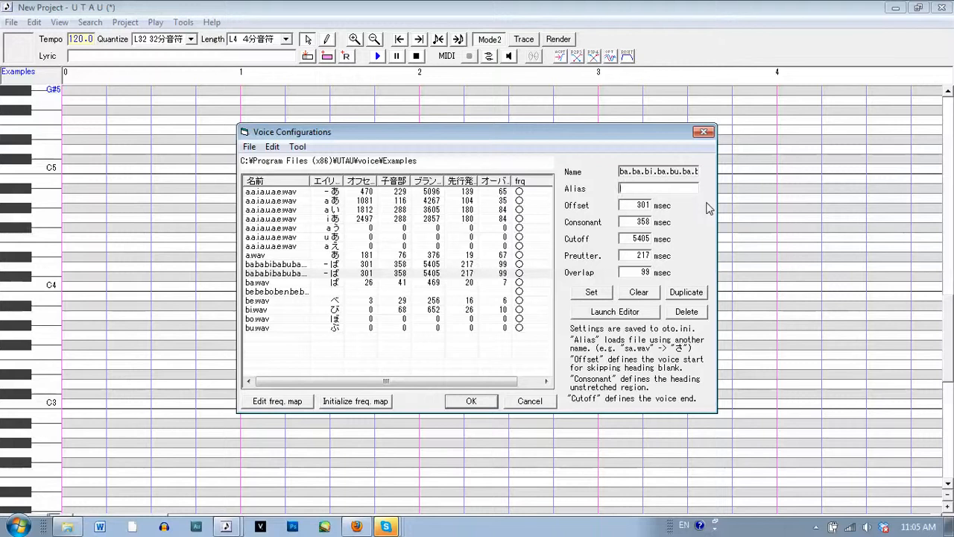
pyautogui.hotkey('alt', 'shift')
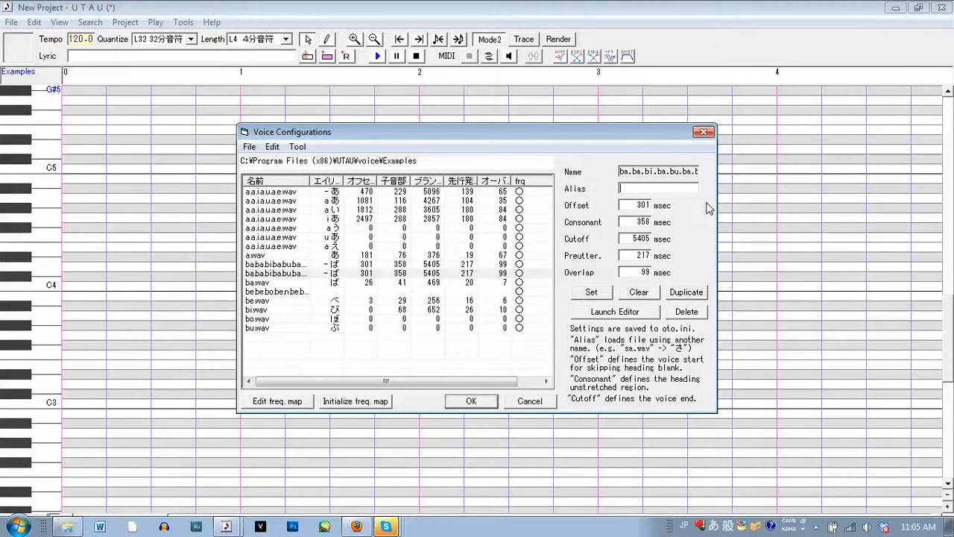
pyautogui.write('b')
pyautogui.hotkey('alt', 'shift')
pyautogui.write('a')
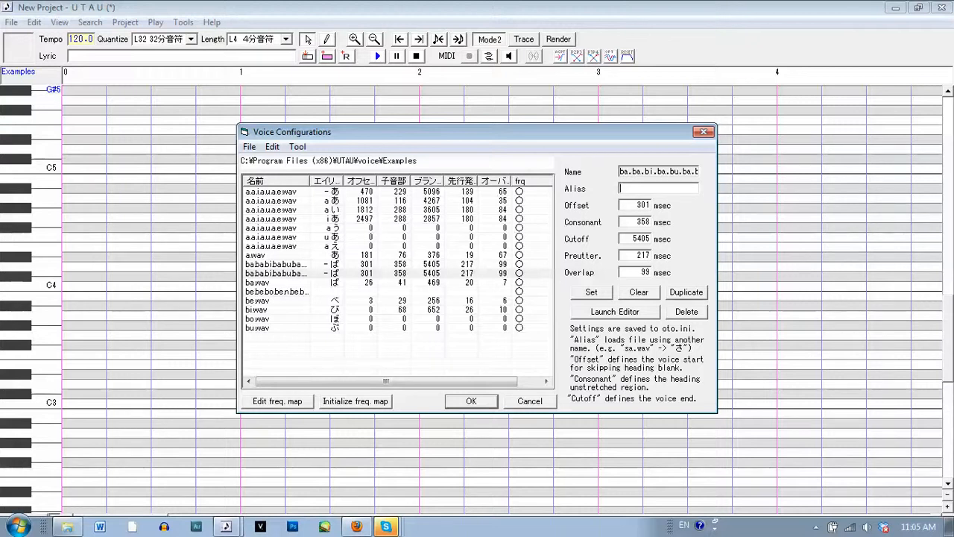
pyautogui.write('a')
pyautogui.hotkey('alt', 'shift')
pyautogui.write('bi')
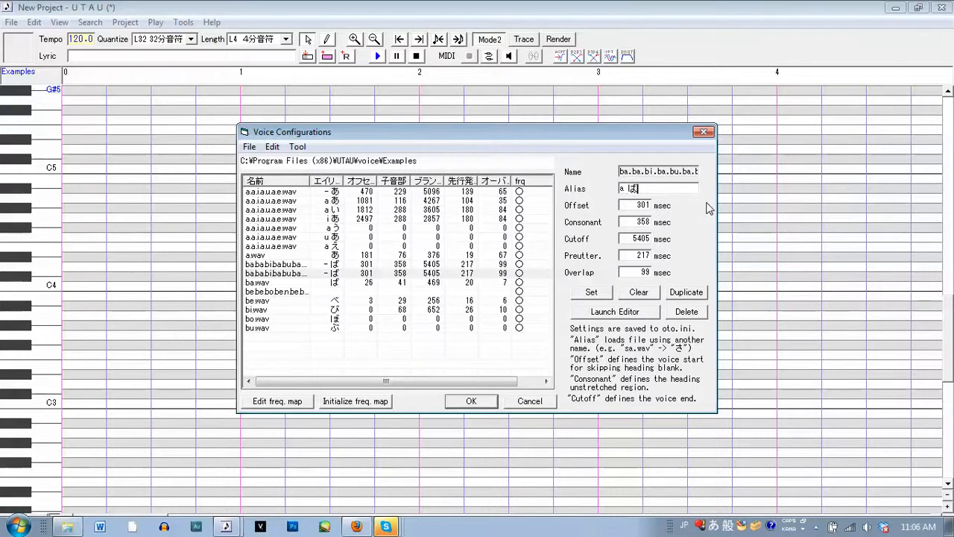
pyautogui.click(596, 294)
# Place the "a ば" offset in the first syllable's vowel at 921 ms and its cutoff in the second syllable's vowel at 4674 ms
pyautogui.click(607, 313)
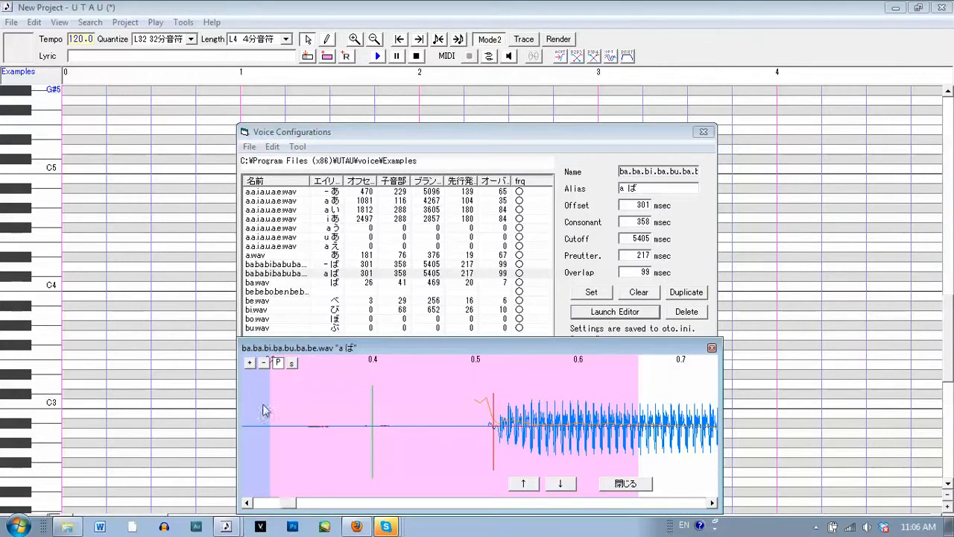
pyautogui.moveTo(238, 406); pyautogui.dragTo(1, 406)
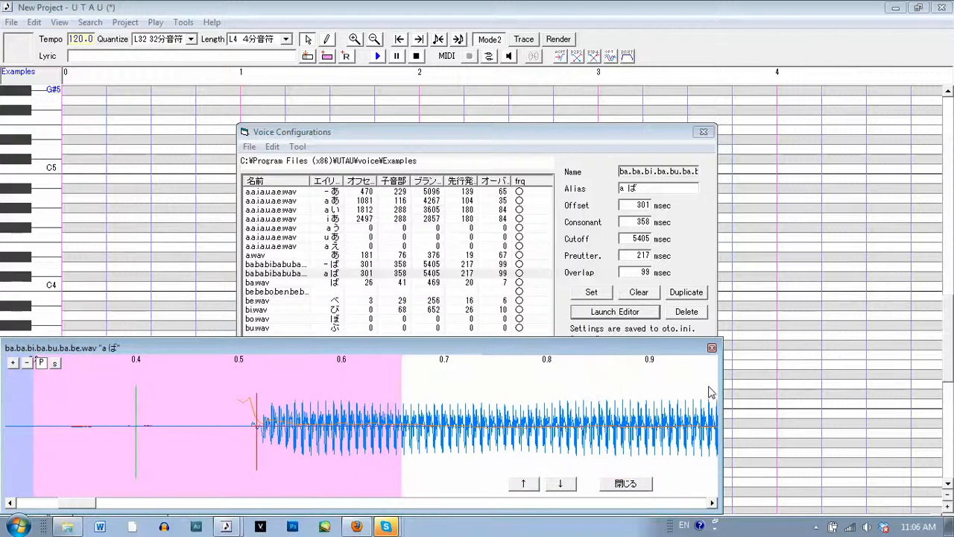
pyautogui.moveTo(719, 387); pyautogui.dragTo(951, 386)
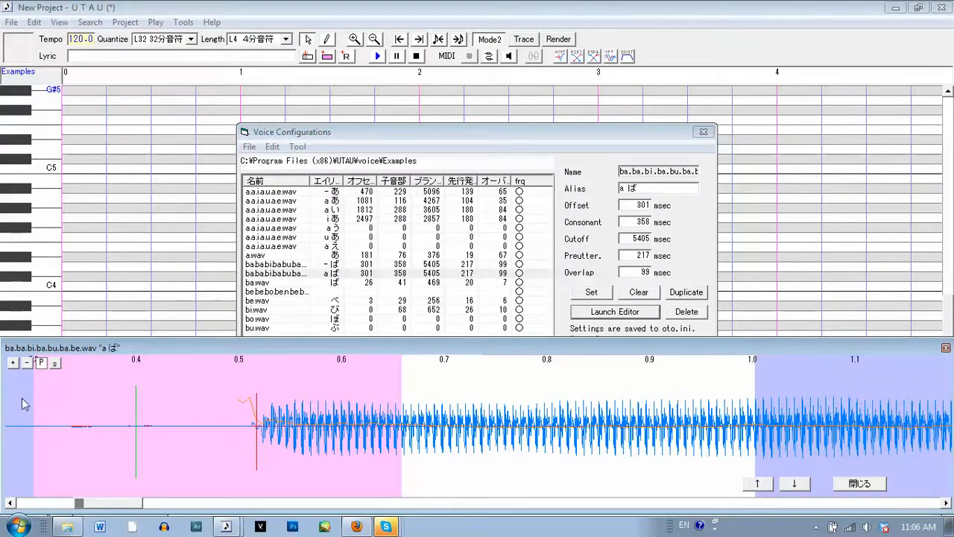
pyautogui.click(670, 403)
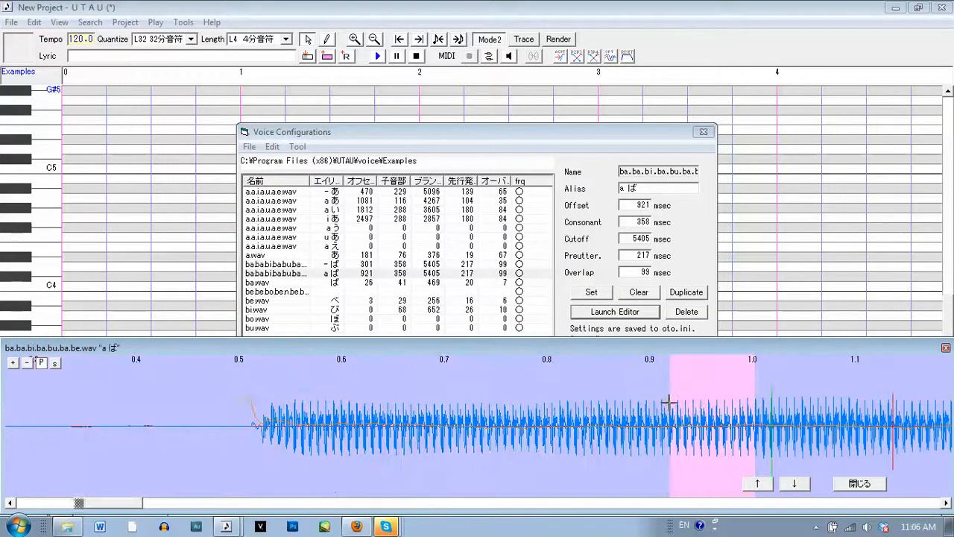
pyautogui.moveTo(126, 506); pyautogui.dragTo(218, 505)
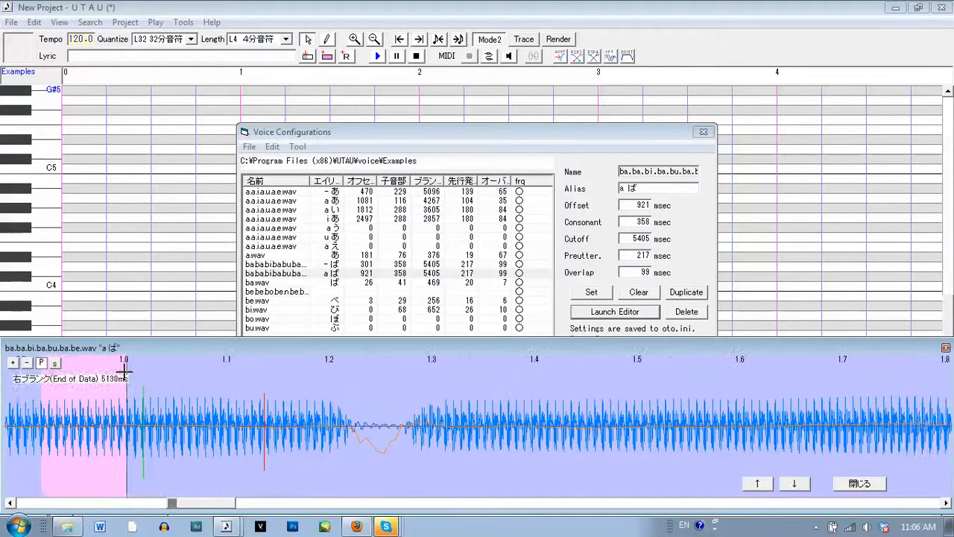
pyautogui.click(409, 402)
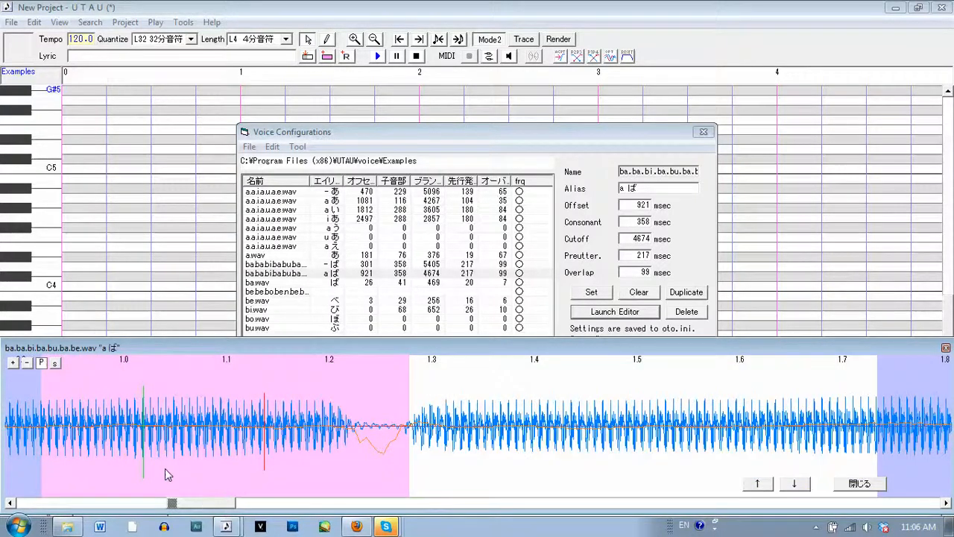
# Move the "a ば" cutoff to 4523 ms and shift its offset to 1064 ms, aligning the preutterance with the second "ba" onset
pyautogui.moveTo(201, 503); pyautogui.dragTo(224, 504)
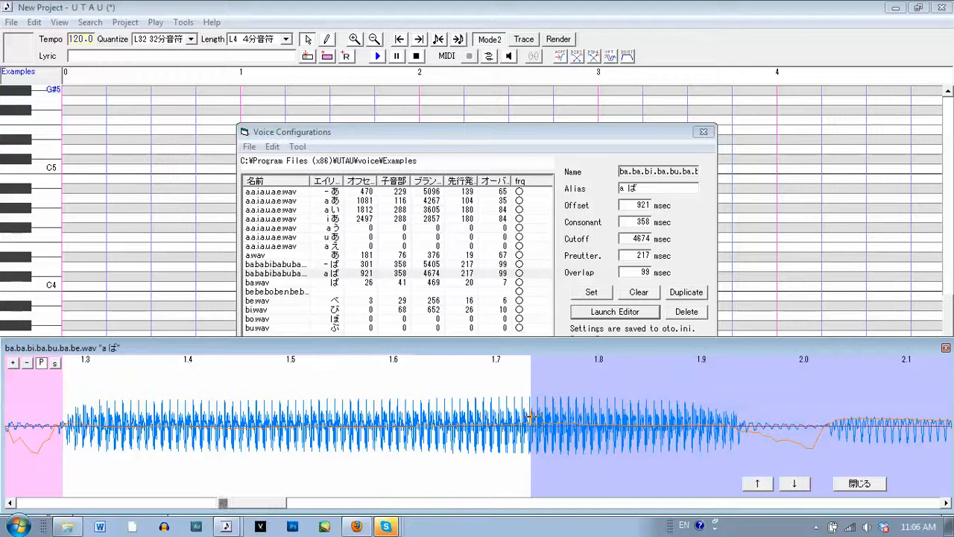
pyautogui.click(691, 417)
pyautogui.moveTo(260, 505); pyautogui.dragTo(203, 515)
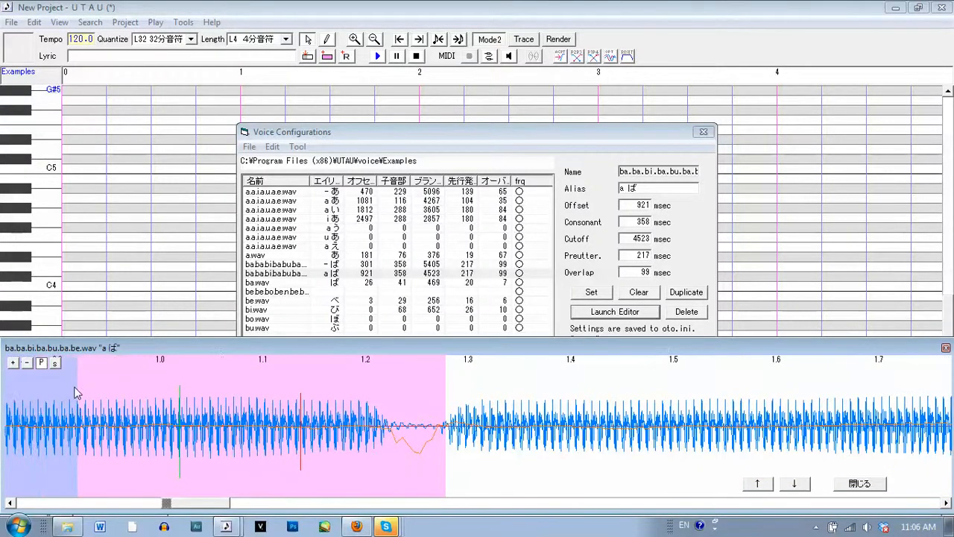
pyautogui.moveTo(208, 380); pyautogui.dragTo(224, 376)
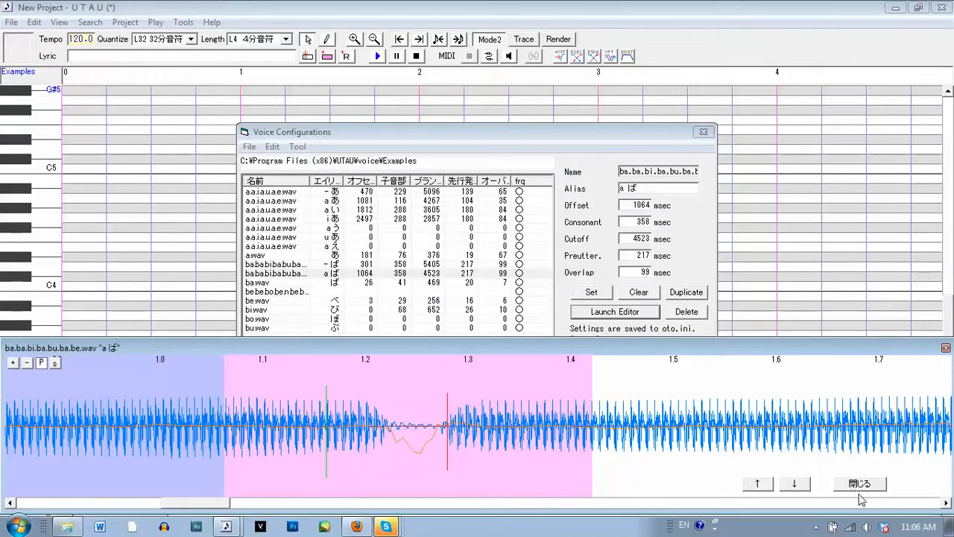
pyautogui.click(864, 486)
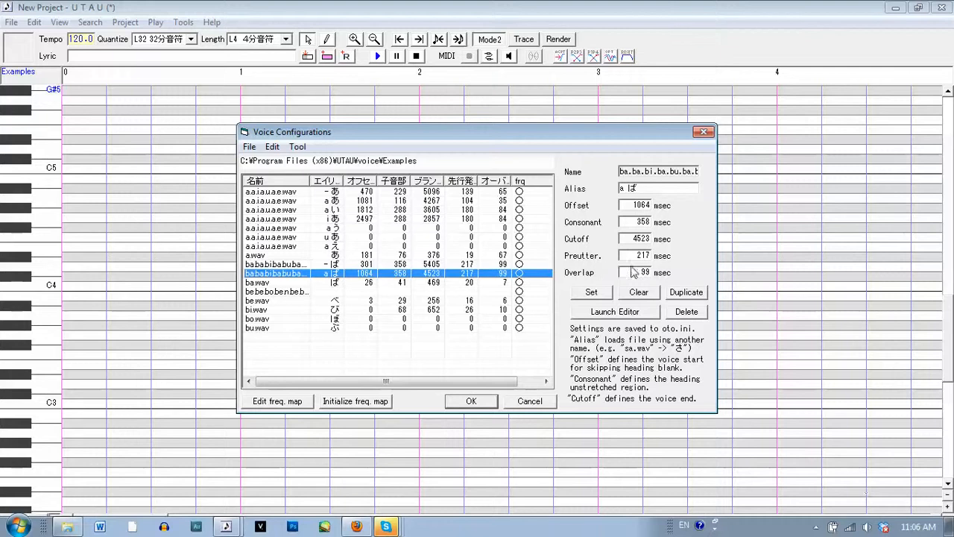
# Duplicate the "a ば" entry and set the copy's alias to "a び"
pyautogui.click(683, 295)
pyautogui.click(629, 188)
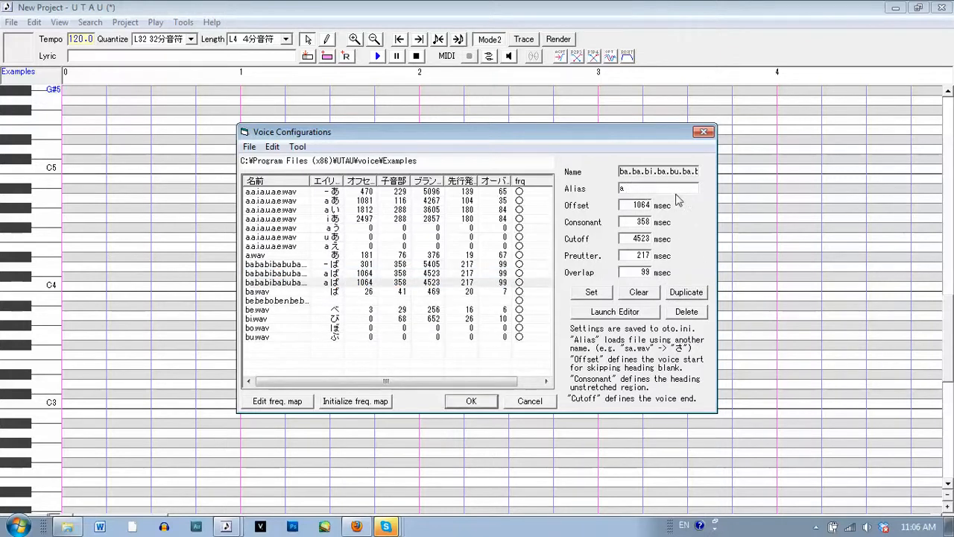
pyautogui.hotkey('alt', 'shift')
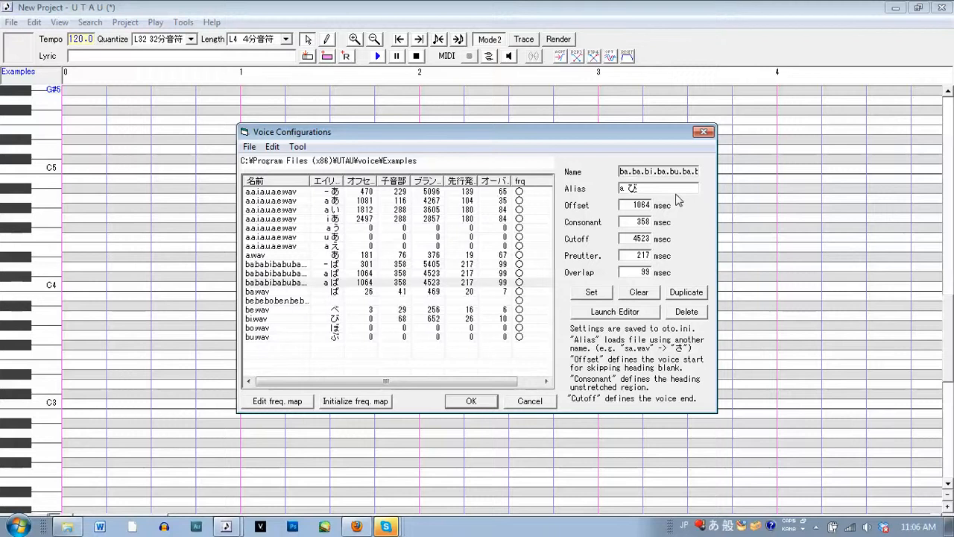
pyautogui.click(587, 291)
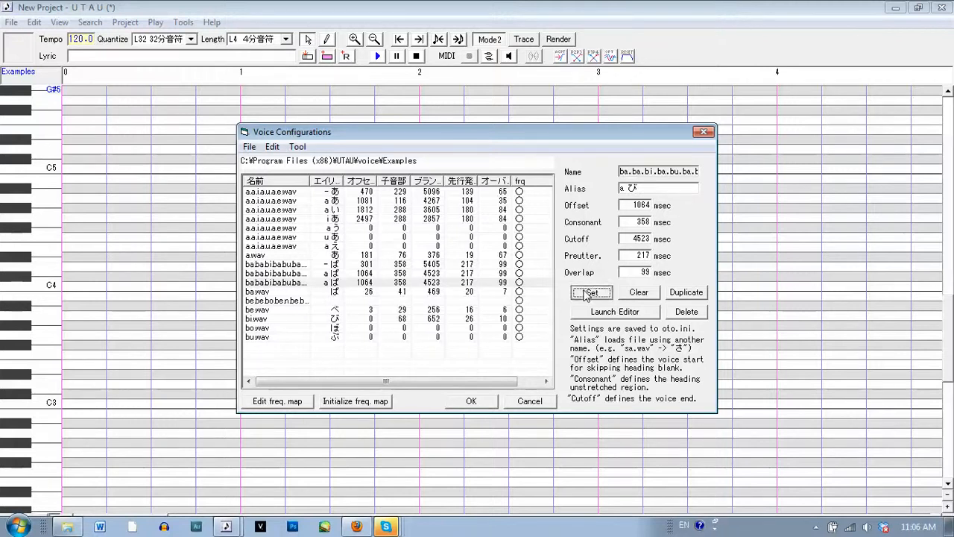
# Place the "a び" offset near the end of the second "ba" at 1714 ms and its cutoff in the "bi" vowel at 3903 ms
pyautogui.click(589, 312)
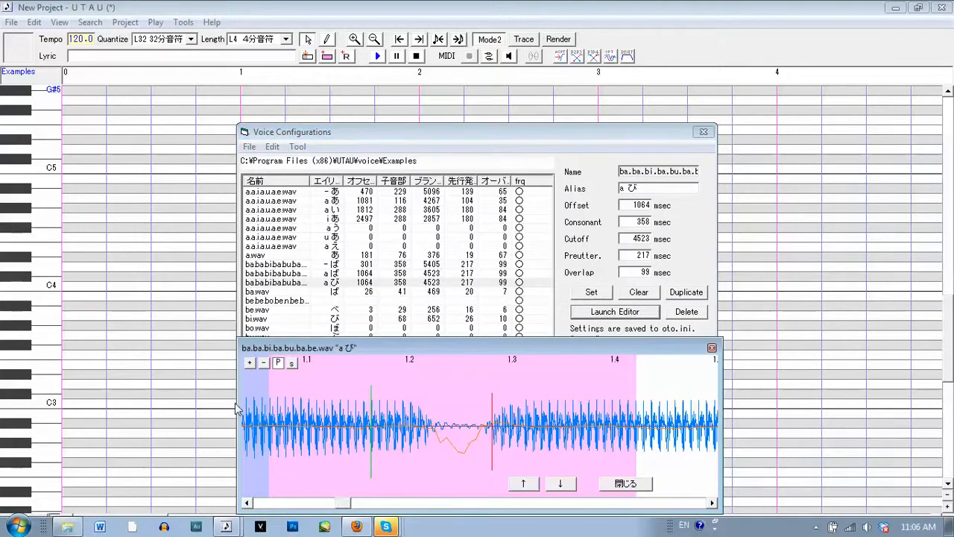
pyautogui.moveTo(722, 387); pyautogui.dragTo(952, 387)
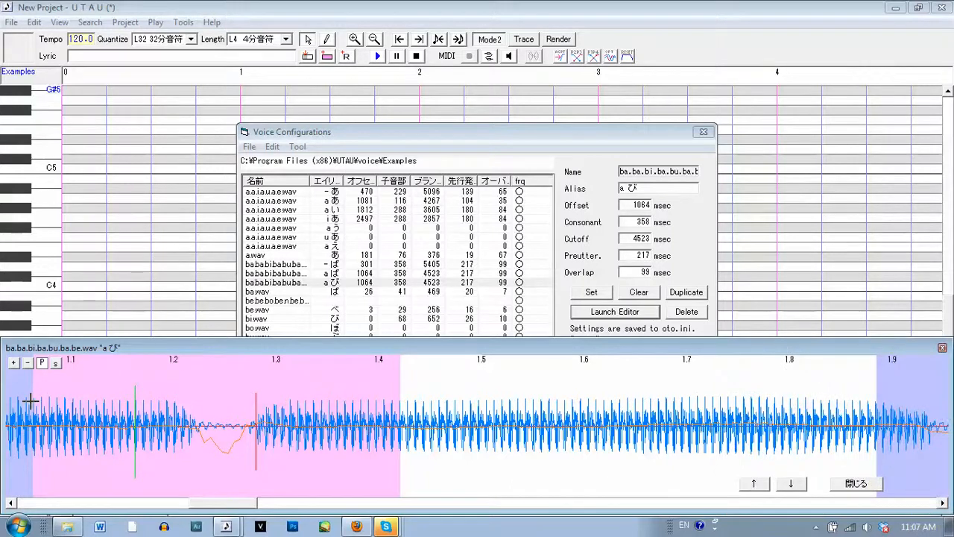
pyautogui.click(699, 423)
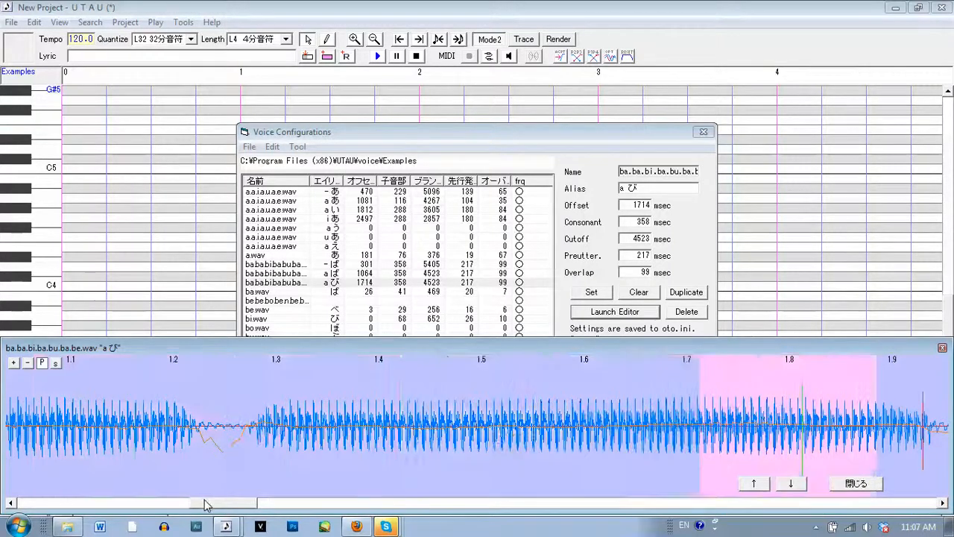
pyautogui.moveTo(219, 505); pyautogui.dragTo(298, 494)
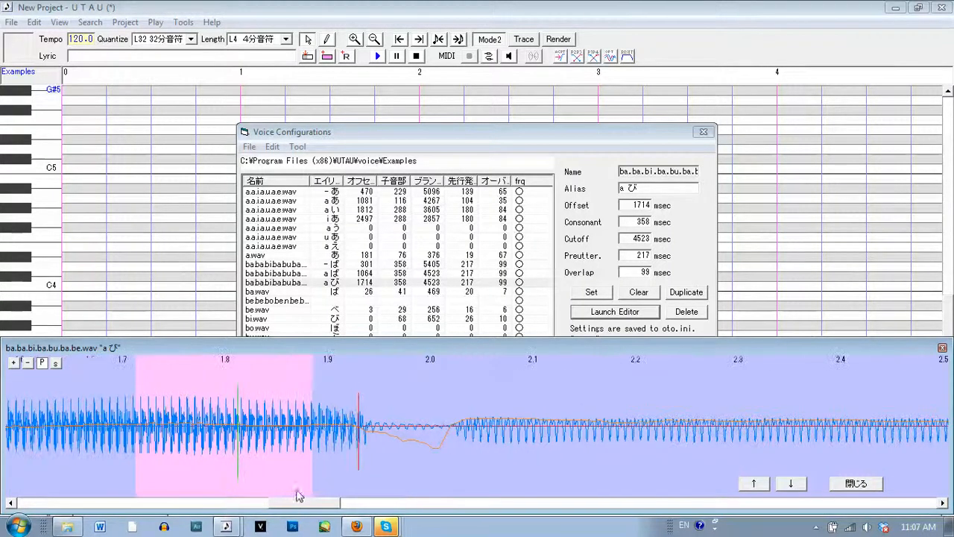
pyautogui.rightClick(501, 385)
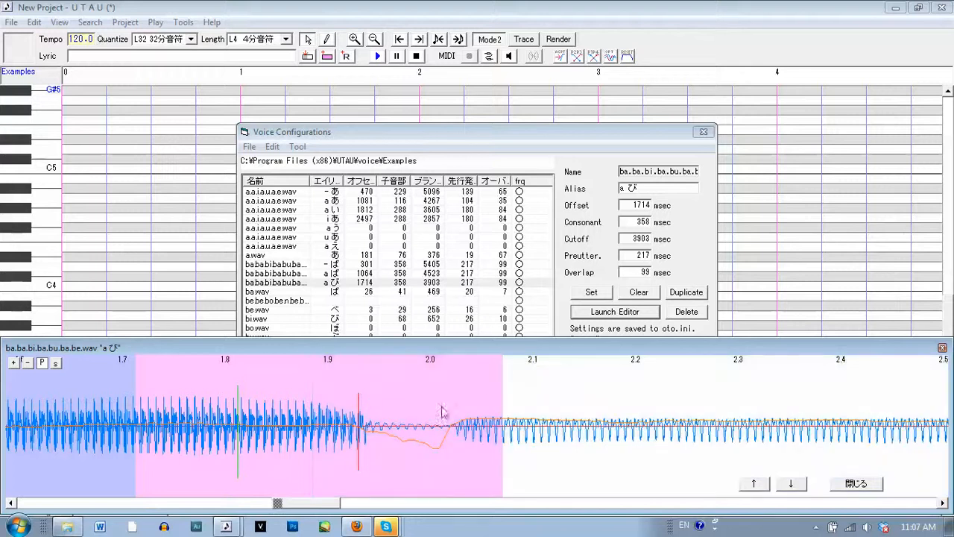
# Shift the "a び" timing markers together to a 1810 ms offset at the "bi" onset, and set the cutoff to 3748 ms
pyautogui.click(56, 364)
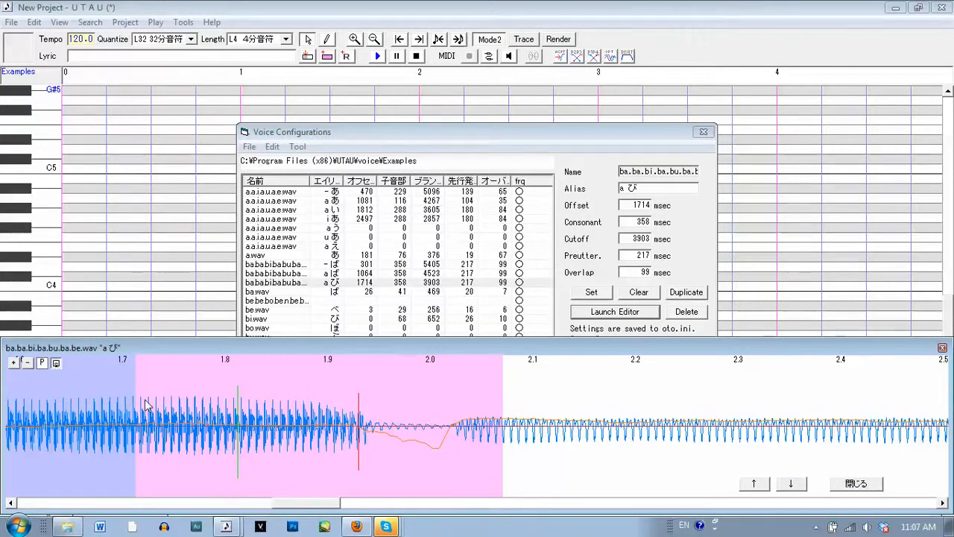
pyautogui.moveTo(134, 399); pyautogui.dragTo(232, 391)
pyautogui.click(56, 364)
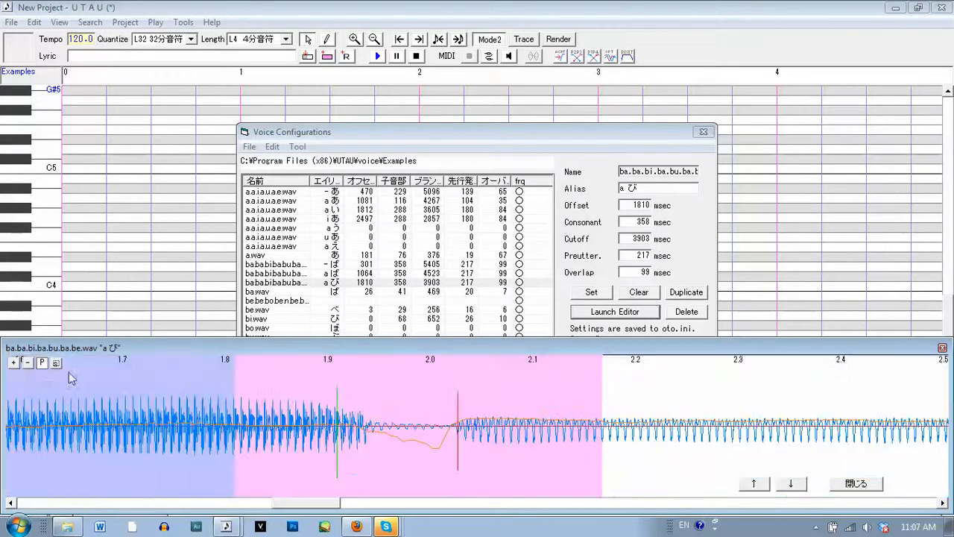
pyautogui.moveTo(332, 503); pyautogui.dragTo(383, 503)
pyautogui.moveTo(605, 441); pyautogui.dragTo(761, 416)
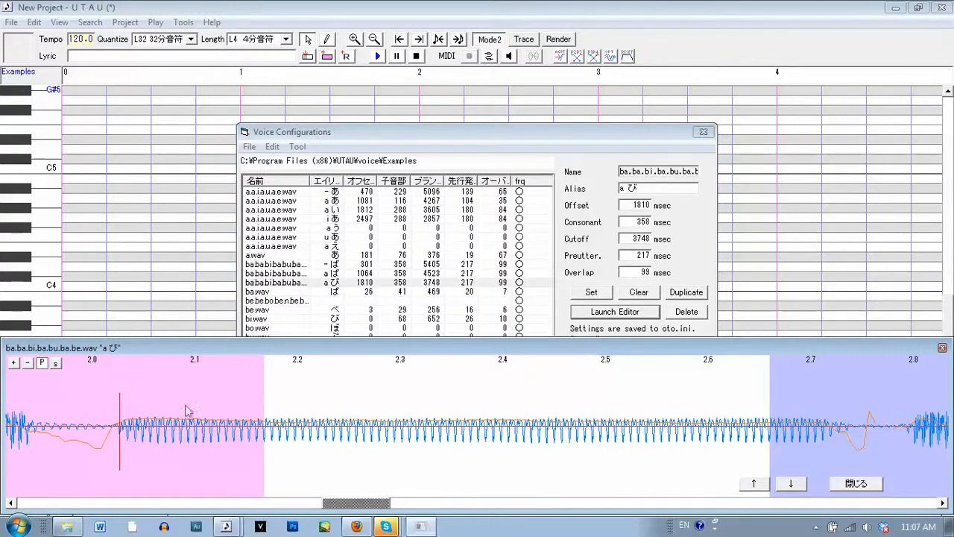
pyautogui.click(855, 483)
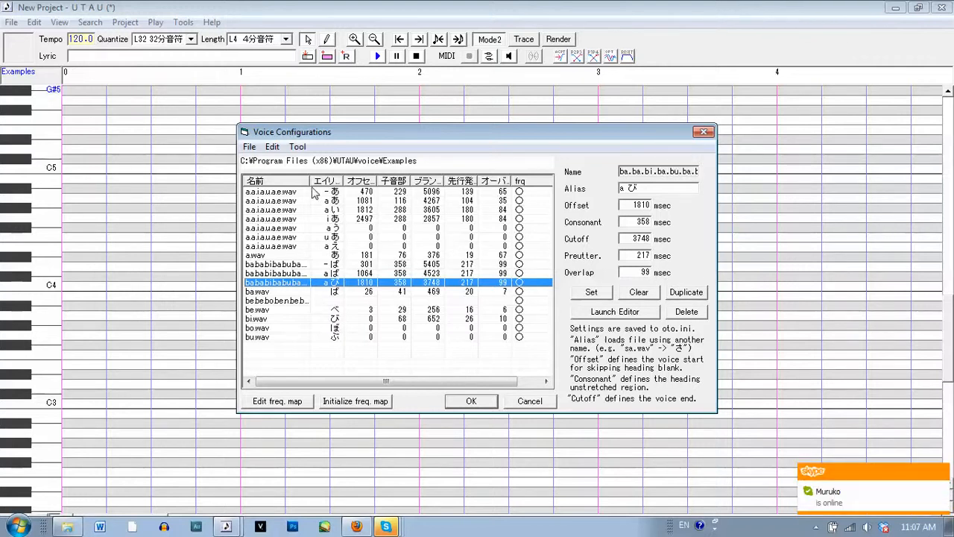
# Widen the file name column to show the full recording names, and save the voice configuration
pyautogui.moveTo(308, 180); pyautogui.dragTo(335, 175)
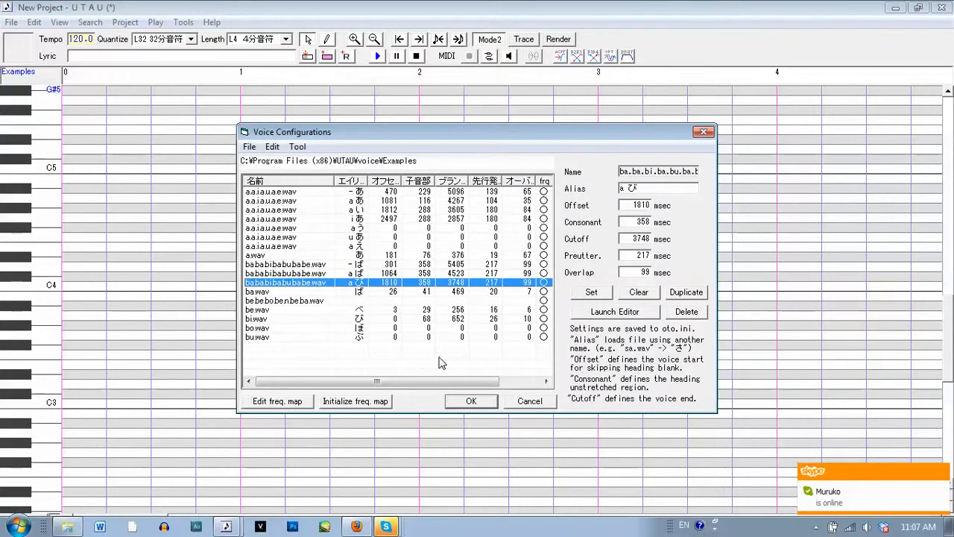
pyautogui.click(471, 403)
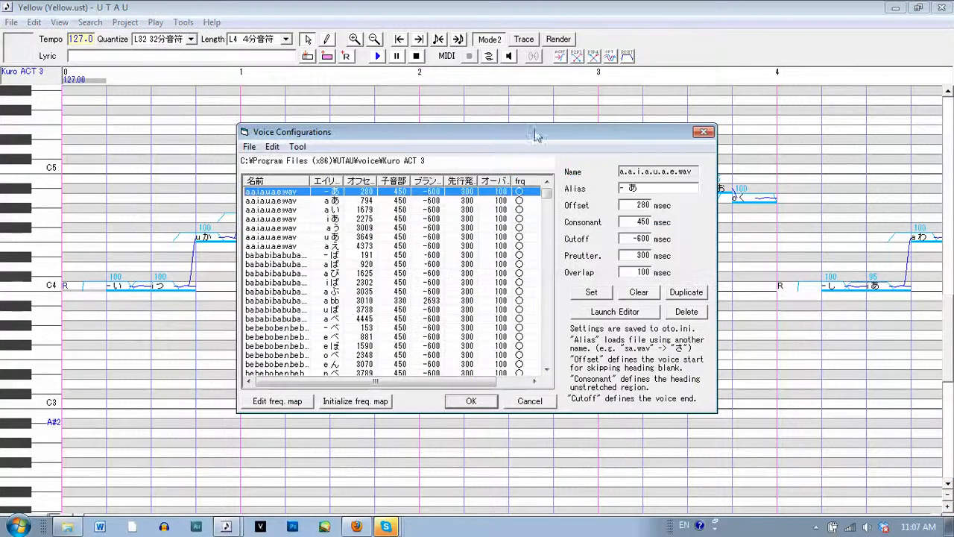
# Examine the finished aliases and timing values of the Kuro ACT 3 voicebank down to the last entry, and close its configuration
pyautogui.moveTo(548, 196); pyautogui.dragTo(553, 219)
pyautogui.click(335, 199)
pyautogui.scroll(3, 331, 199)
pyautogui.scroll(2, 301, 212)
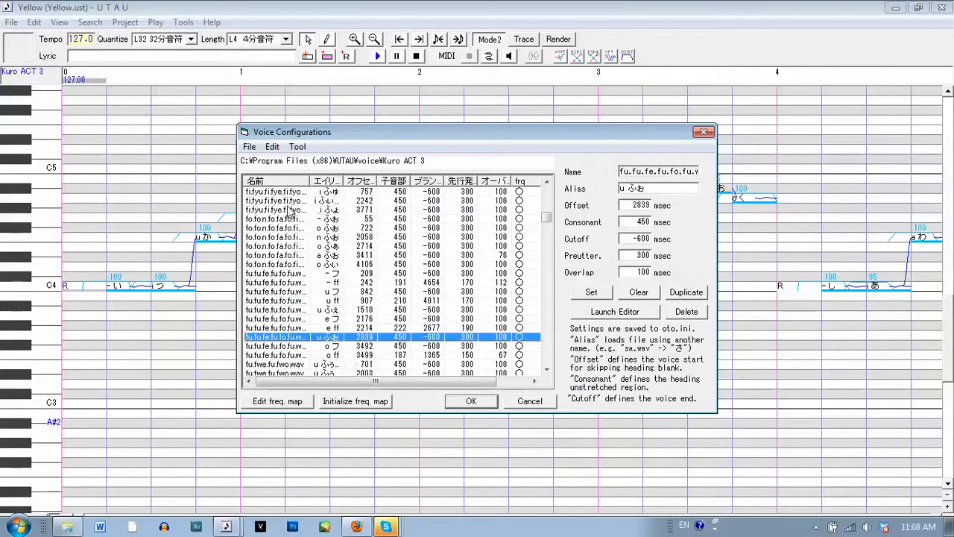
pyautogui.click(270, 220)
pyautogui.moveTo(547, 219); pyautogui.dragTo(544, 359)
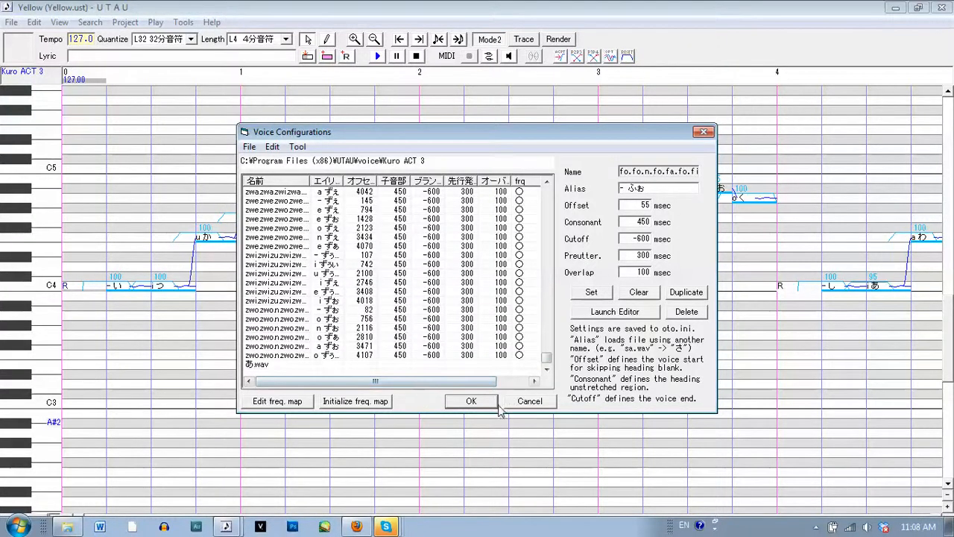
pyautogui.click(471, 401)
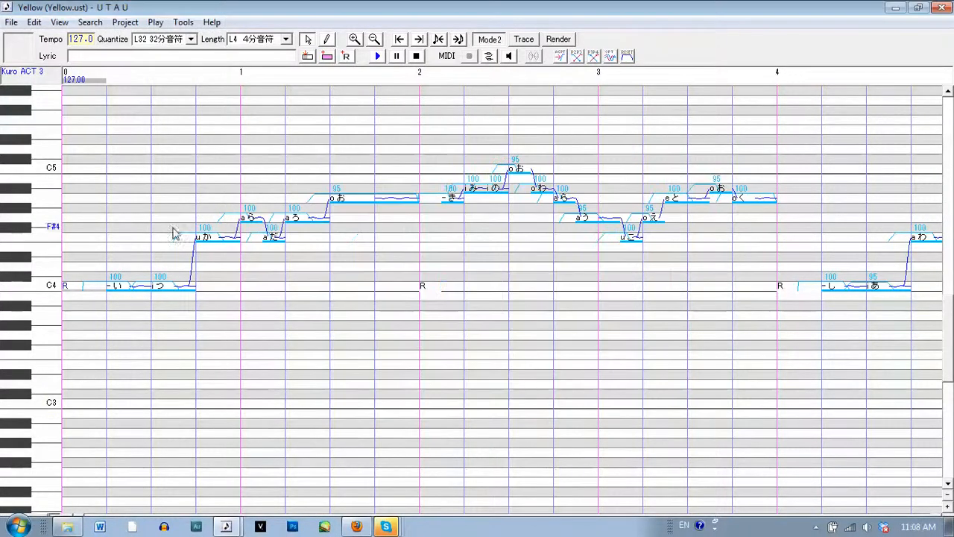
# Select notes in the opening phrase of the Yellow project and play them back with the Kuro ACT 3 voicebank
pyautogui.click(181, 242)
pyautogui.click(207, 212)
pyautogui.click(278, 199)
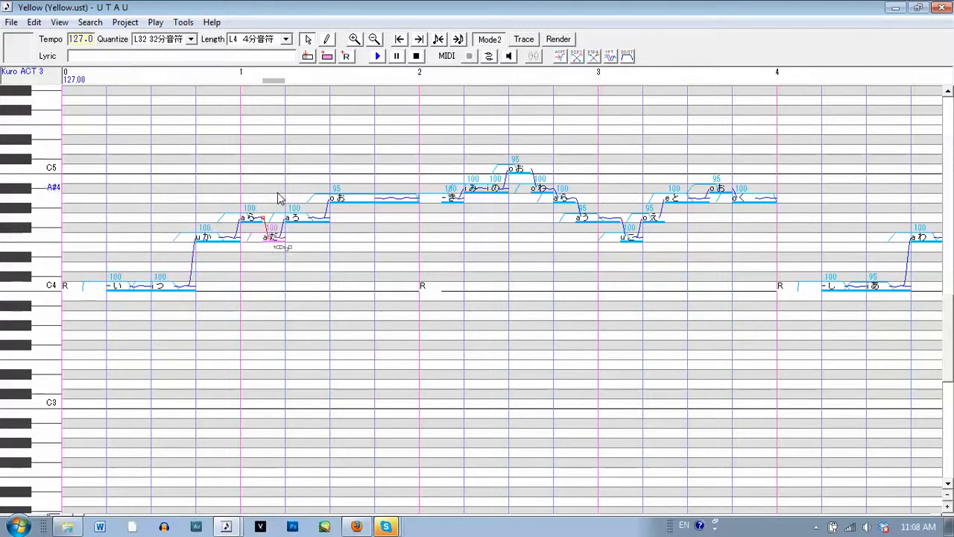
pyautogui.click(291, 195)
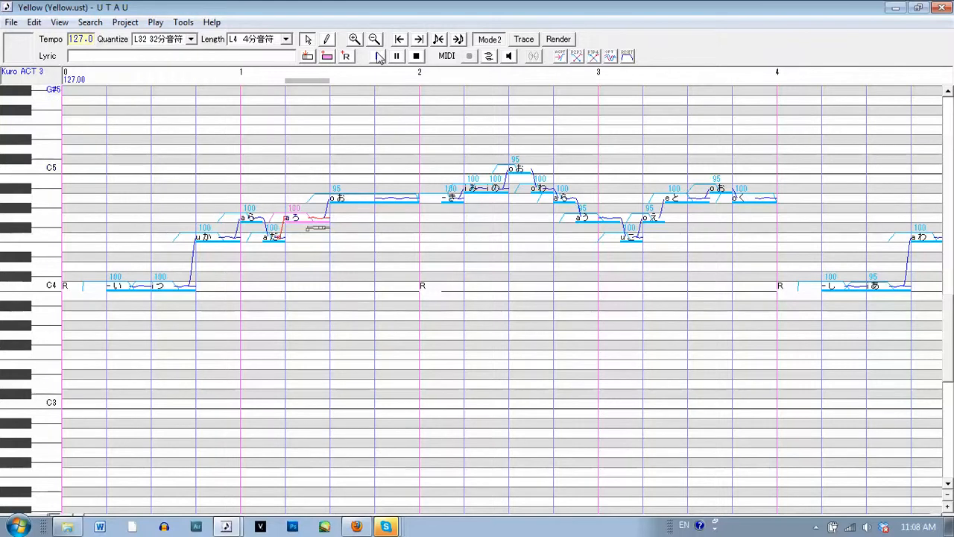
pyautogui.click(379, 57)
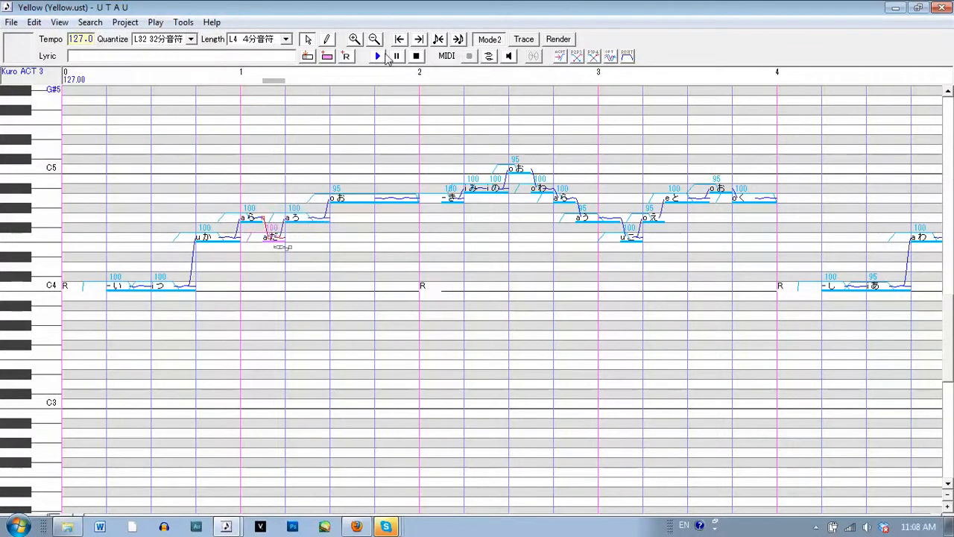
# Play back the opening phrase and check the shared properties of its notes without changing them
pyautogui.click(377, 57)
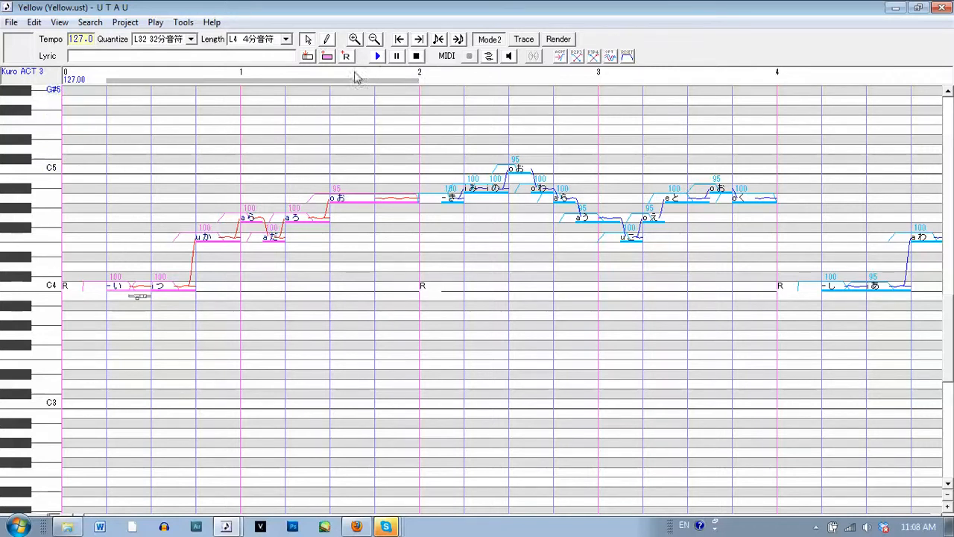
pyautogui.rightClick(356, 196)
pyautogui.click(422, 348)
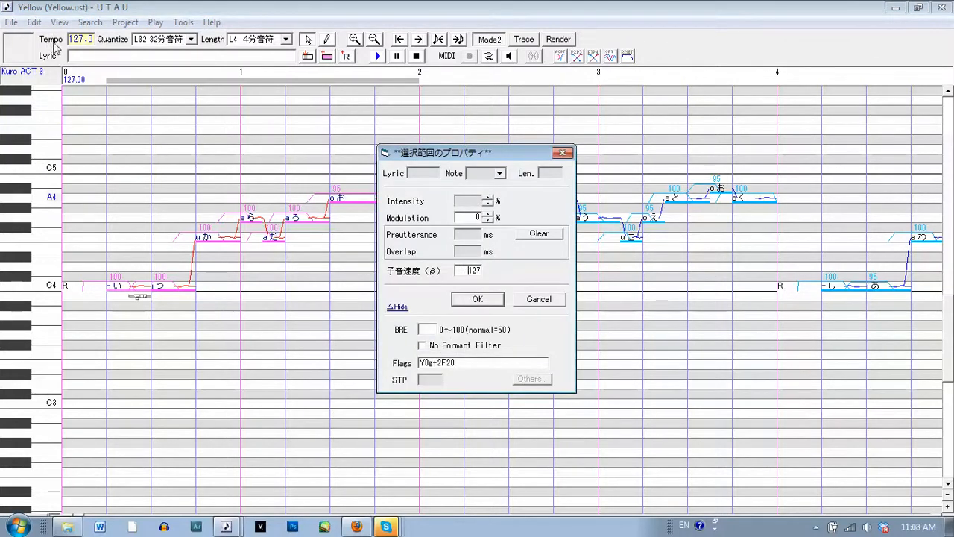
pyautogui.click(539, 299)
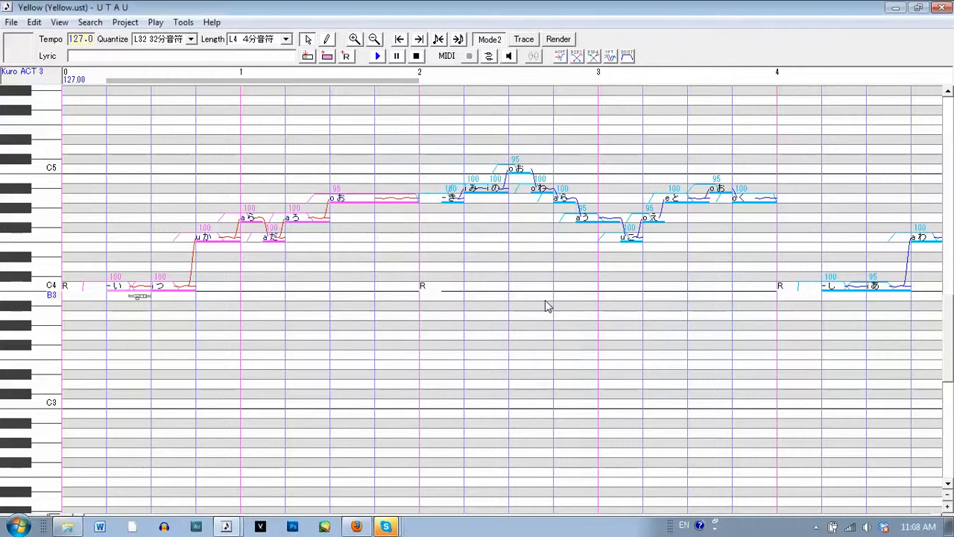
pyautogui.click(378, 58)
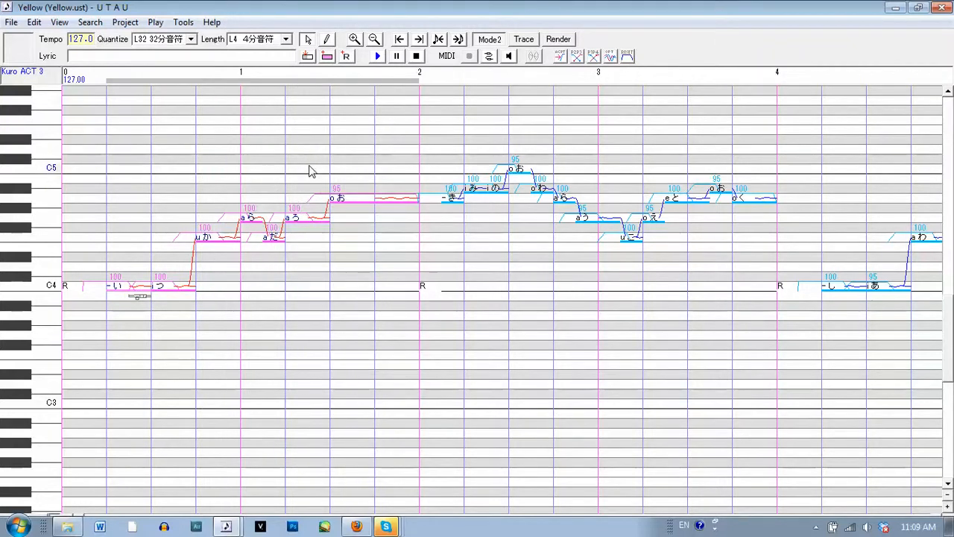
# Go through the opening phrase note by note, from "- い" to the long "o お", to examine the VCV lyrics
pyautogui.moveTo(300, 187)
pyautogui.mouseDown()
pyautogui.moveTo(282, 202)
pyautogui.moveTo(251, 185)
pyautogui.moveTo(214, 202)
pyautogui.moveTo(123, 196)
pyautogui.moveTo(138, 203)
pyautogui.mouseUp()
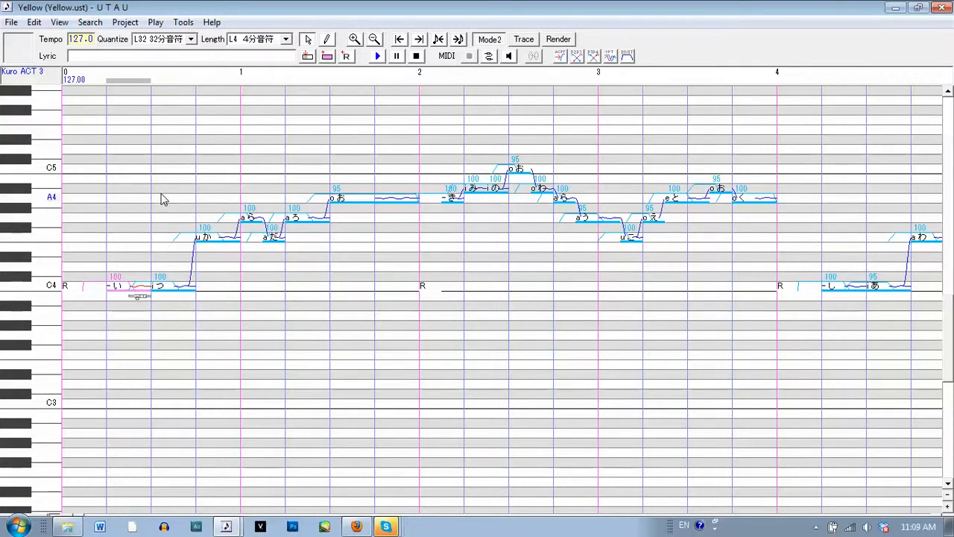
pyautogui.click(167, 201)
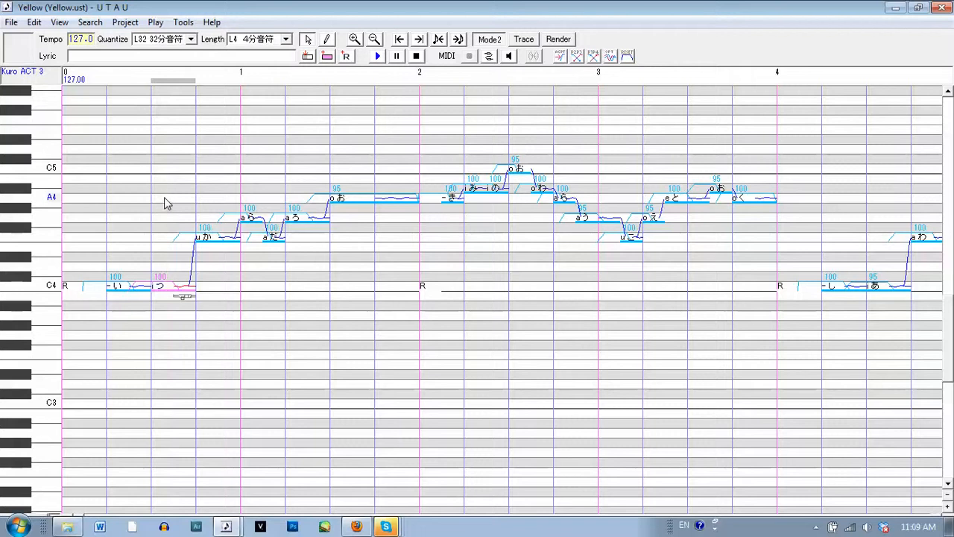
pyautogui.click(216, 187)
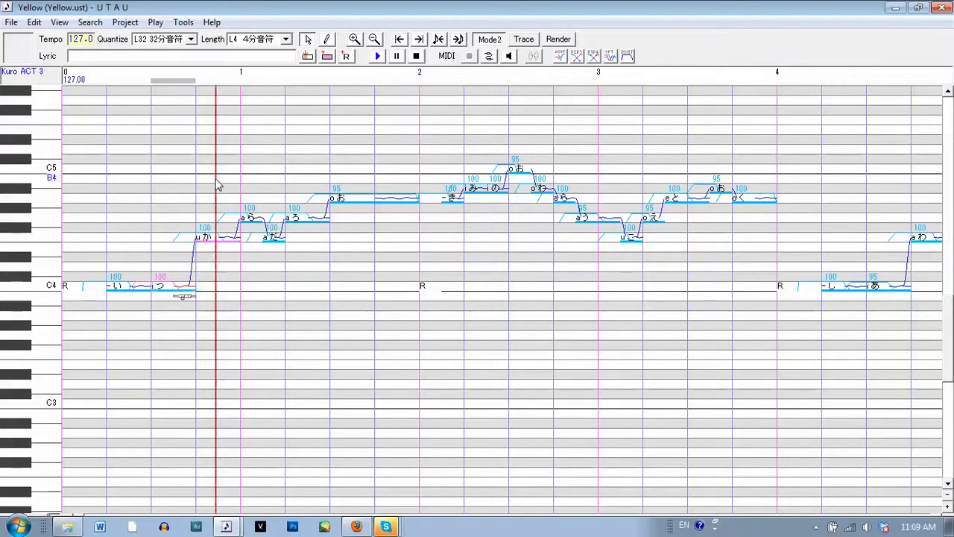
pyautogui.click(239, 179)
pyautogui.click(259, 172)
pyautogui.click(280, 168)
pyautogui.click(293, 166)
pyautogui.click(365, 161)
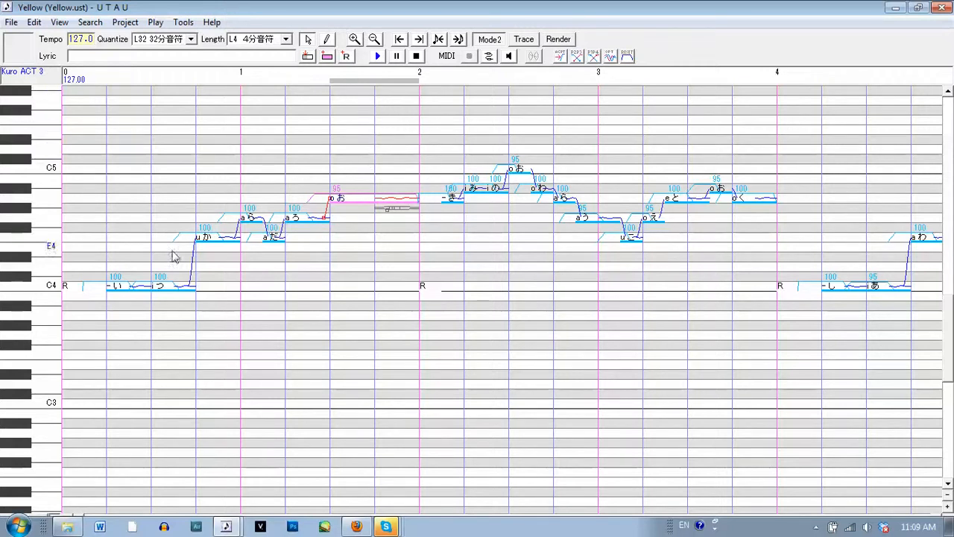
# Select all notes of the opening phrase and look through the available plug-ins
pyautogui.moveTo(120, 261); pyautogui.dragTo(386, 229)
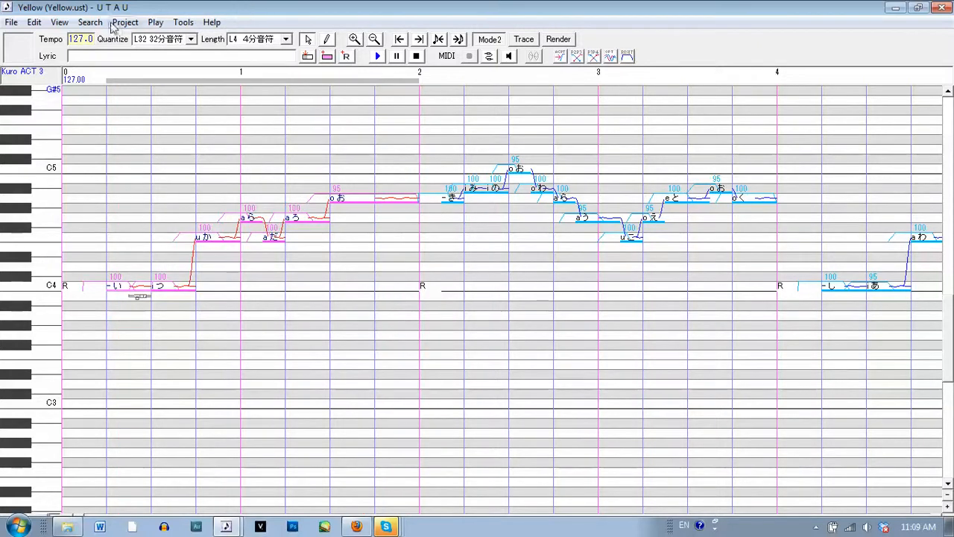
pyautogui.click(181, 24)
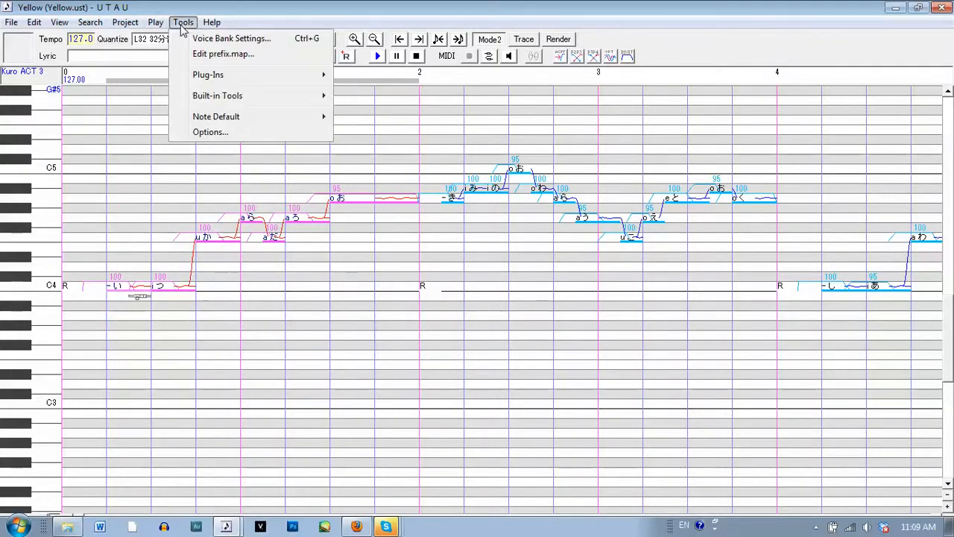
pyautogui.moveTo(232, 75)
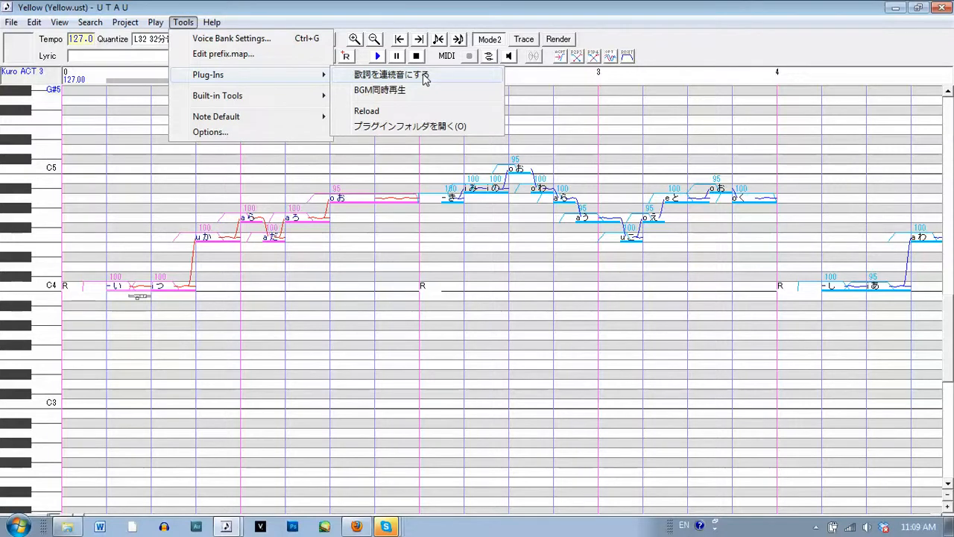
pyautogui.click(307, 4)
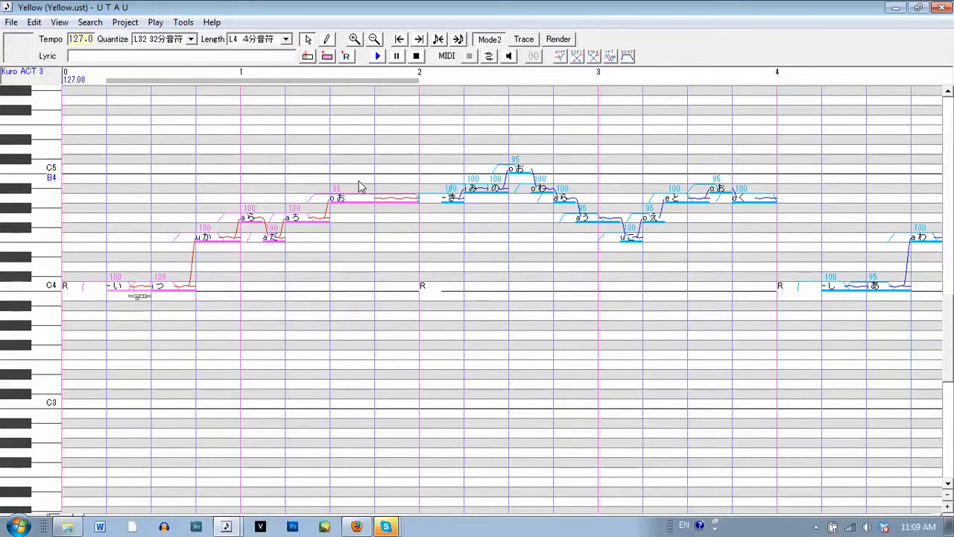
# Change the project's voice bank to Kuro ACT 2 in the project settings
pyautogui.click(28, 74)
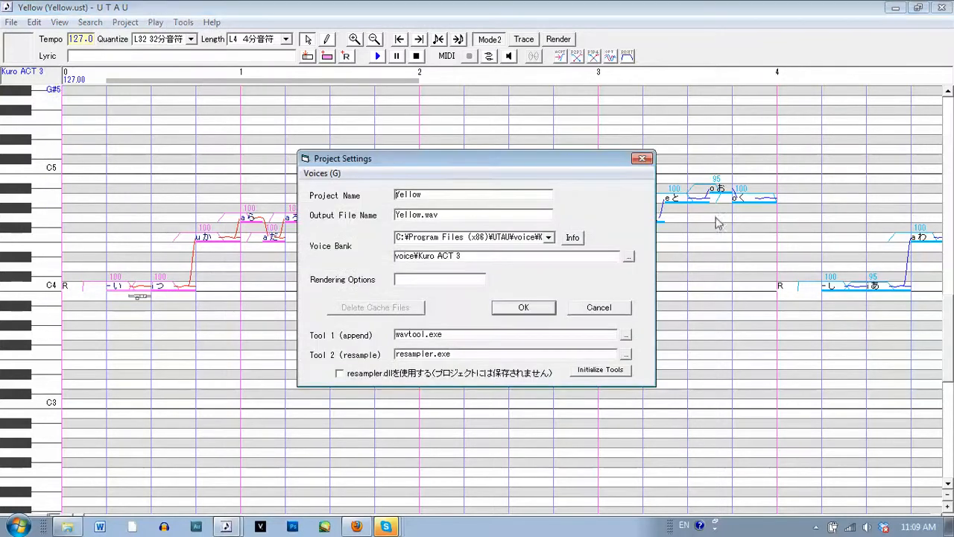
pyautogui.click(630, 257)
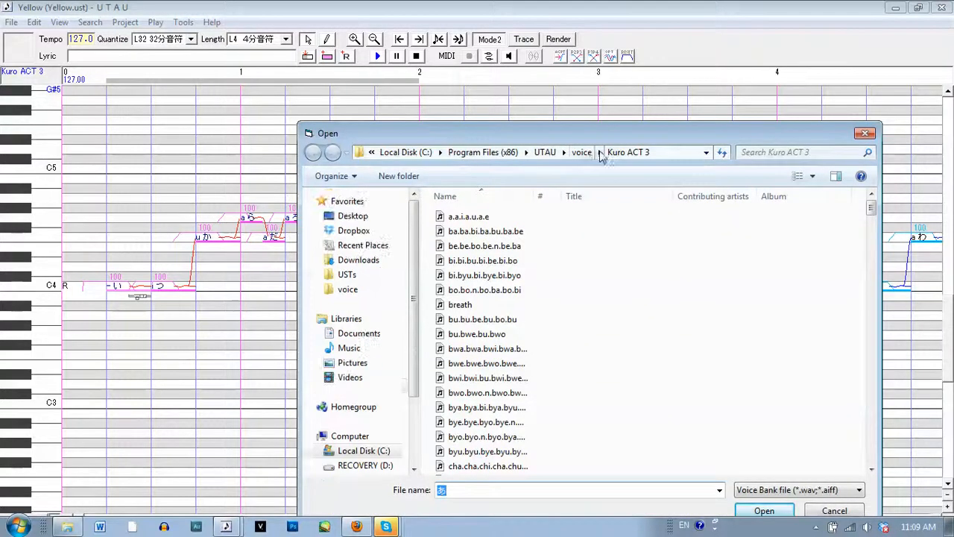
pyautogui.click(599, 152)
pyautogui.click(629, 359)
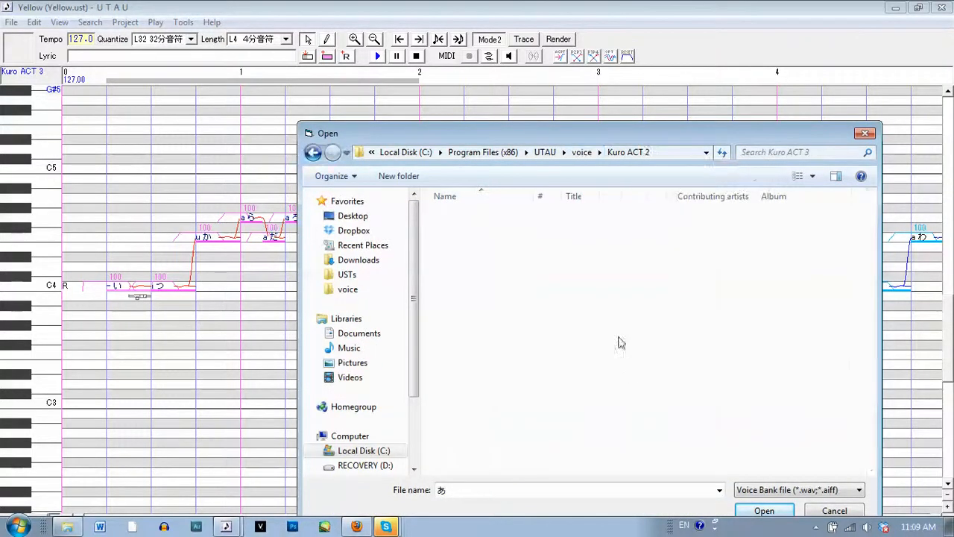
pyautogui.click(762, 510)
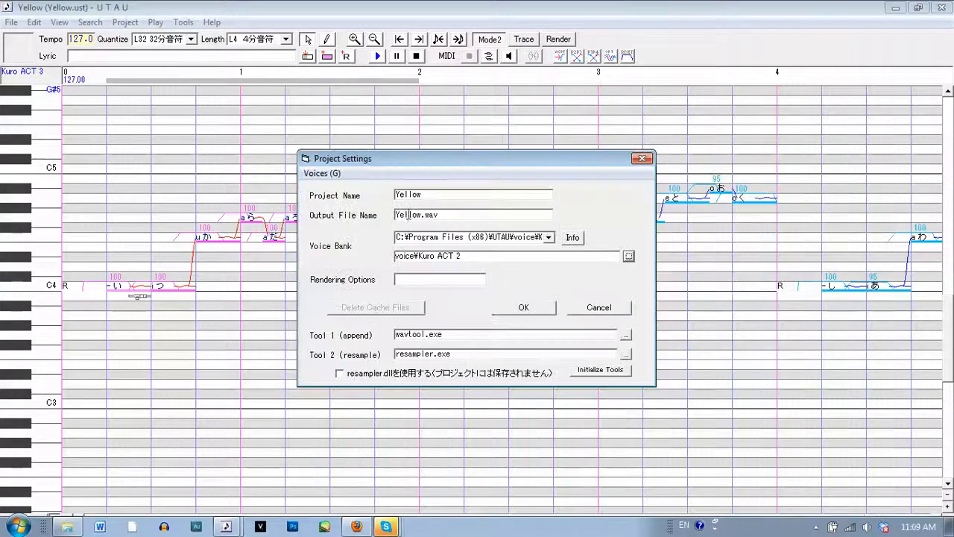
pyautogui.click(524, 309)
# Run the 歌詞を連続音にする plug-in on the selected notes of the opening phrase
pyautogui.click(183, 22)
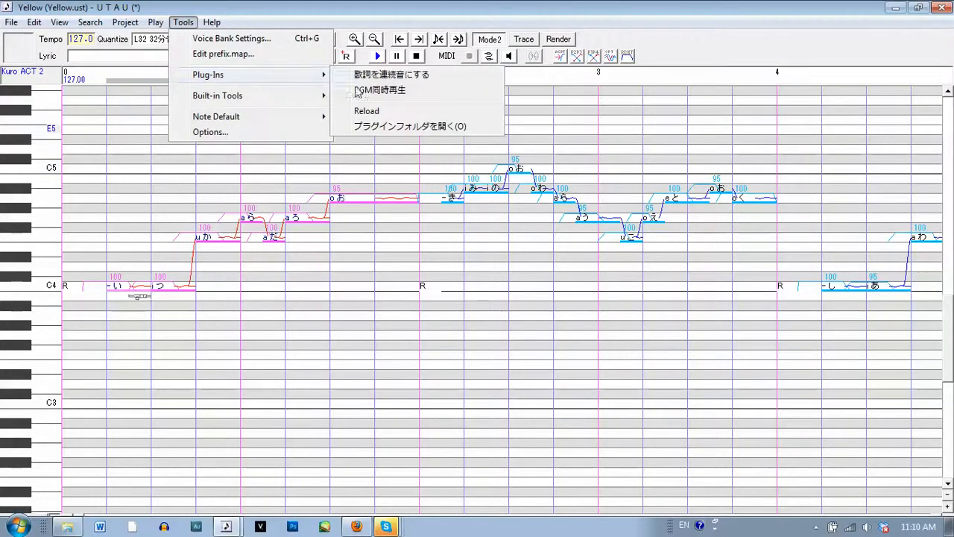
pyautogui.click(382, 76)
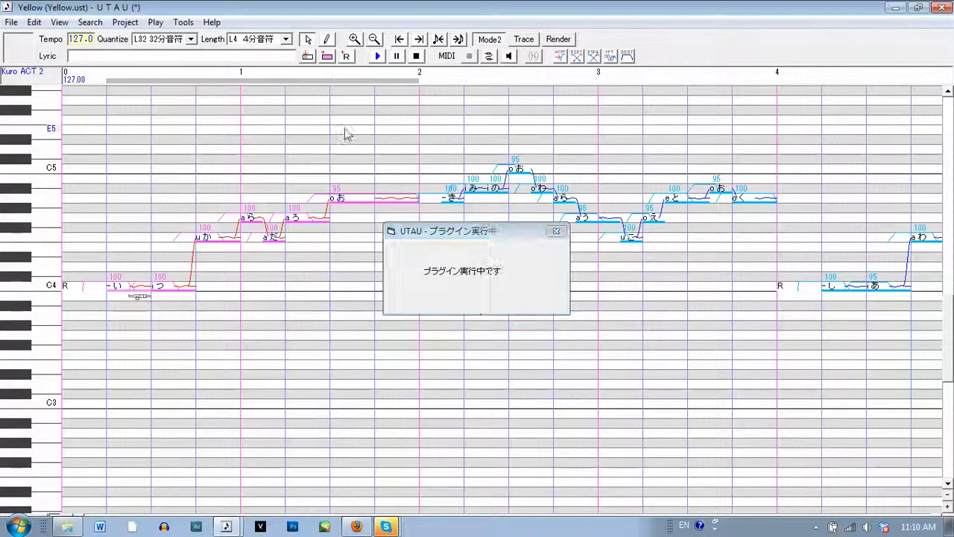